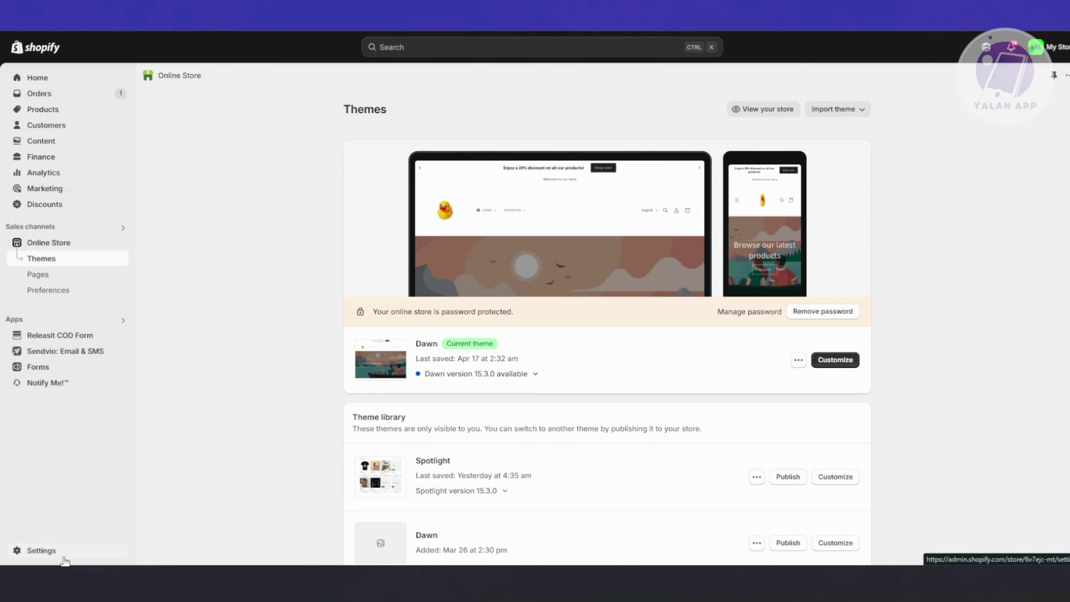
Open the Shopify App Store from the store's apps and sales channels settings.
{"action": "left_click", "coordinate": [38, 551]}
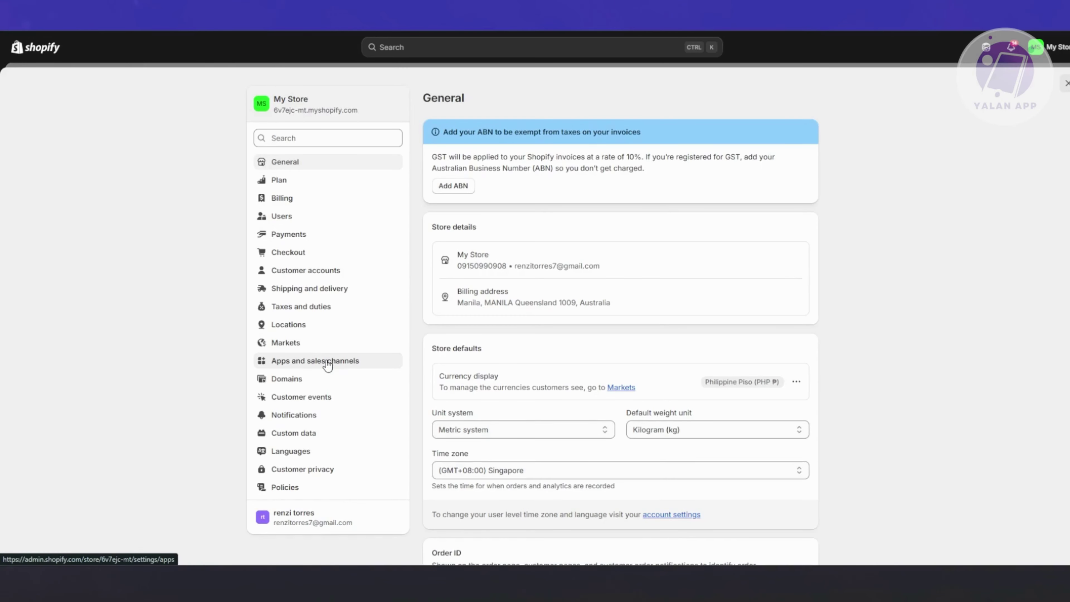
{"action": "left_click", "coordinate": [328, 365]}
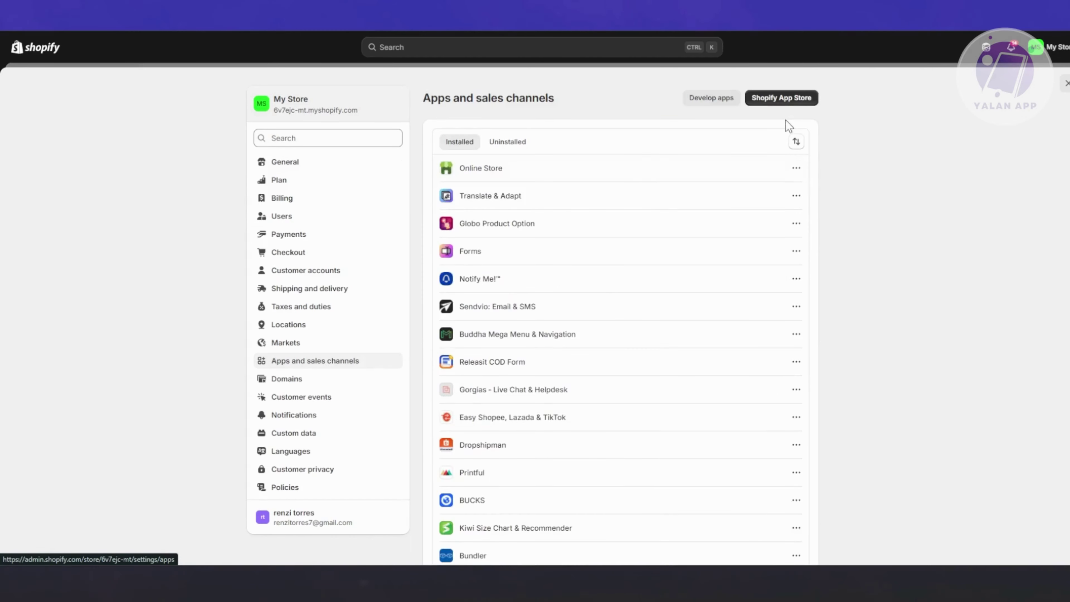
{"action": "left_click", "coordinate": [796, 101]}
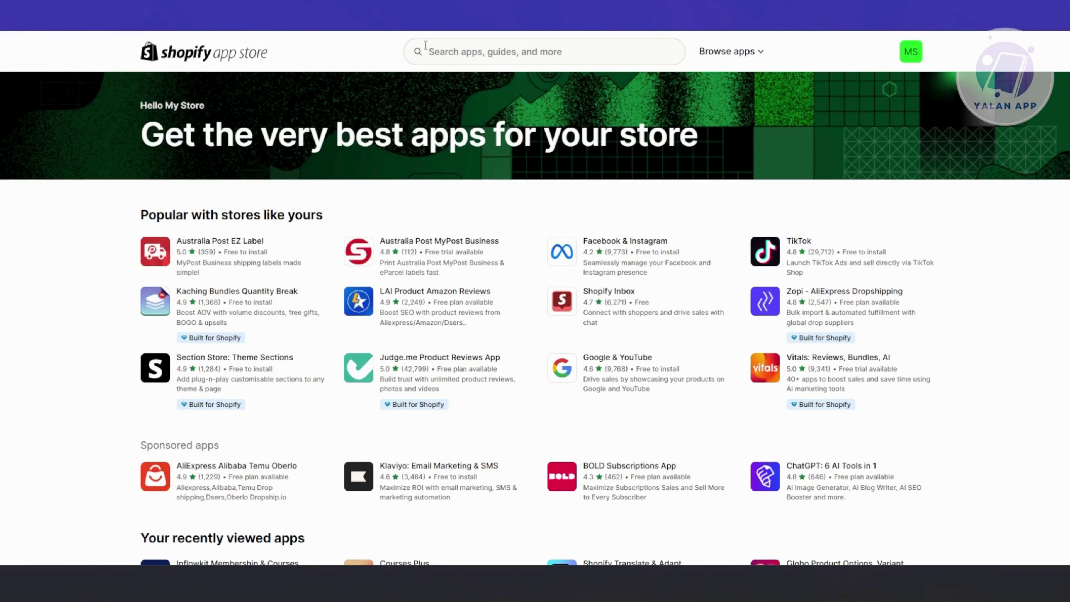
Search the app store for "STICKY CART" and open the Uplinkly Sticky Cart listing.
{"action": "left_click", "coordinate": [474, 59]}
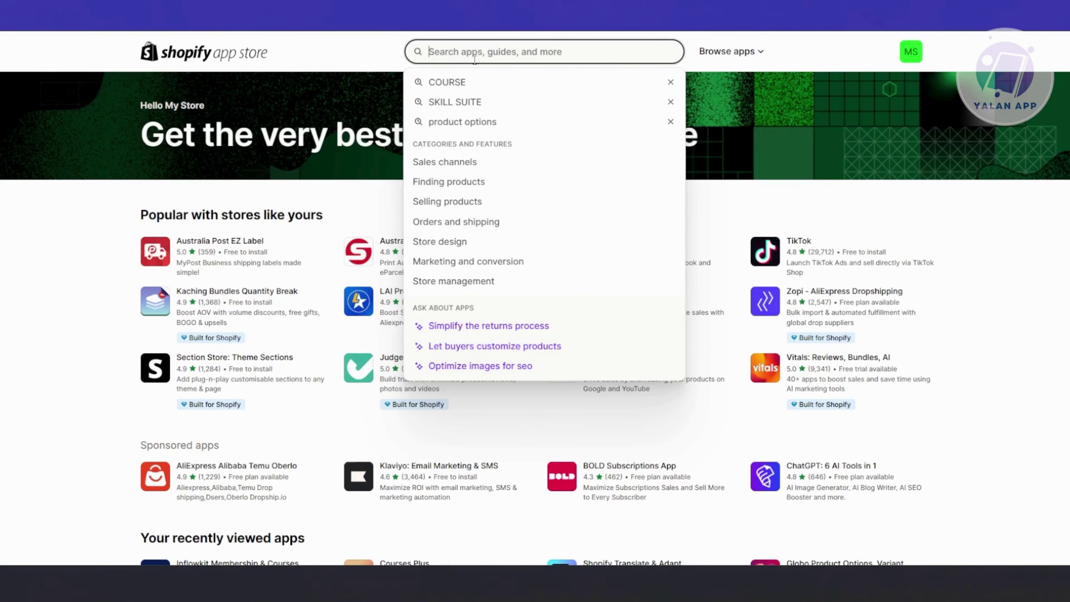
{"action": "type", "text": "S"}
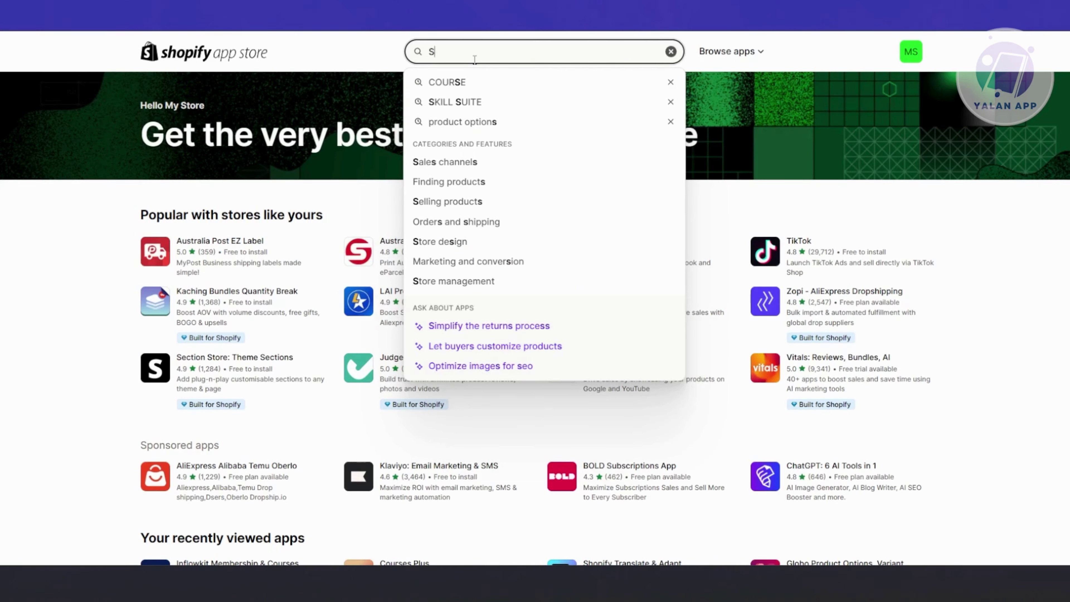
{"action": "type", "text": "TICKY CART"}
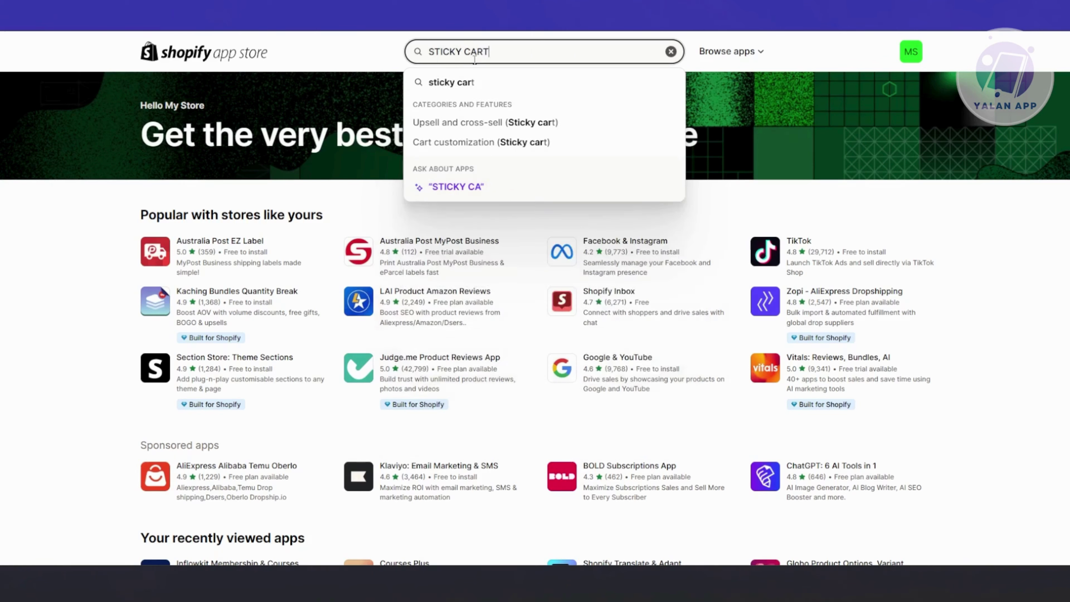
{"action": "key", "text": "Return"}
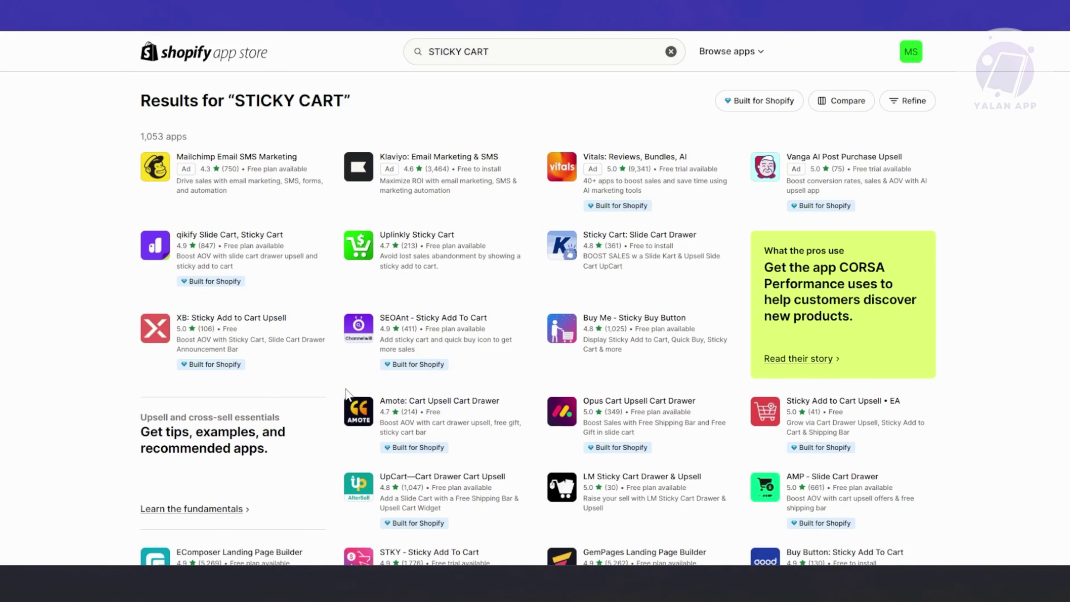
{"action": "left_click", "coordinate": [447, 236]}
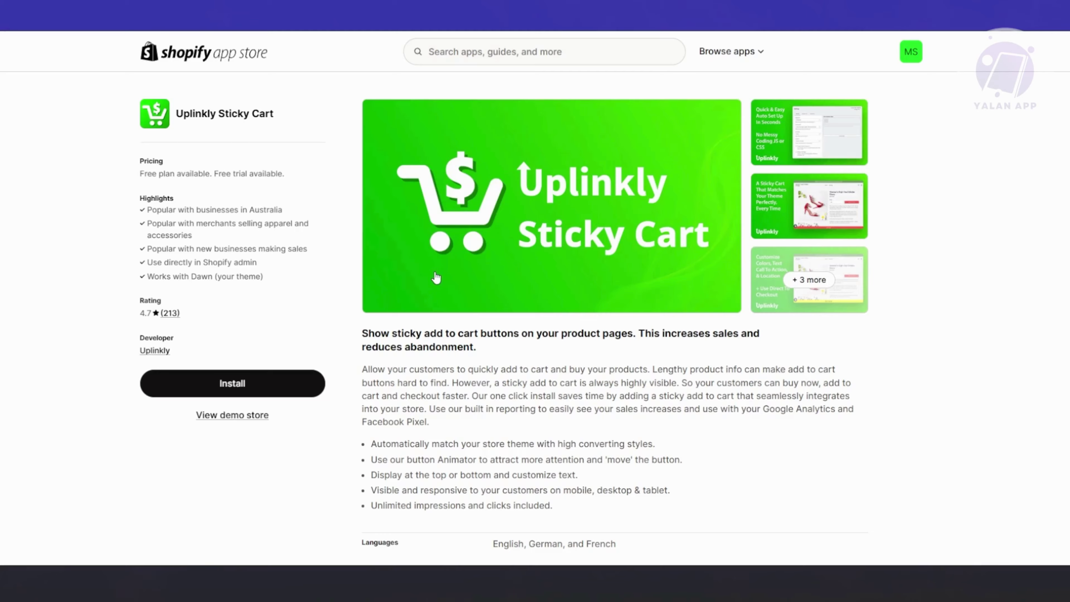
Examine the features and trial terms of the Basic and Professional plans in the listing's Pricing section.
{"action": "scroll", "coordinate": [343, 295], "scroll_direction": "down", "scroll_amount": 5}
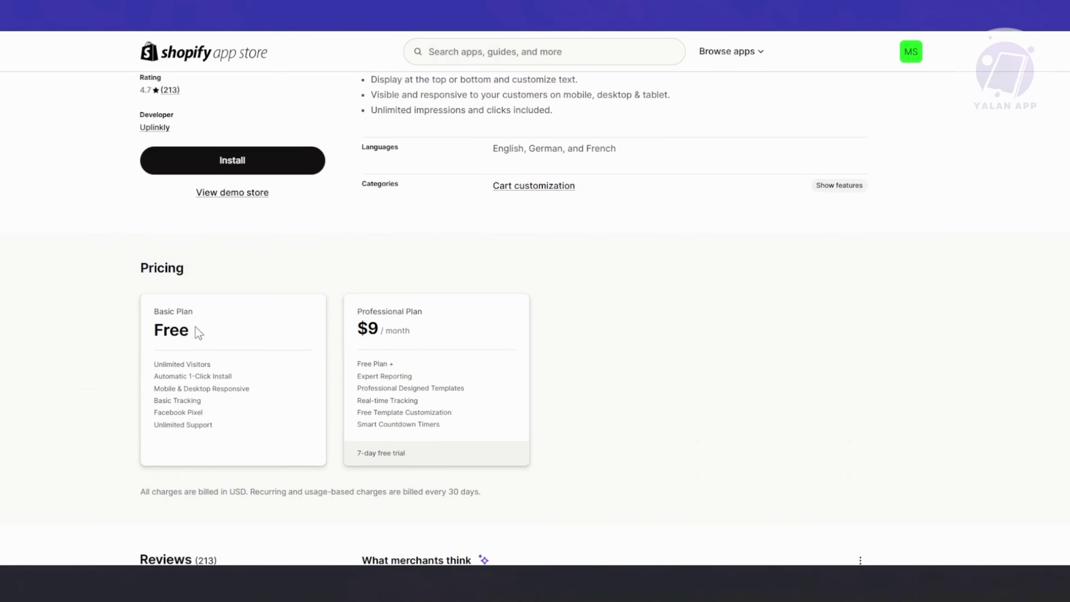
{"action": "left_click_drag", "start_coordinate": [156, 310], "coordinate": [215, 342]}
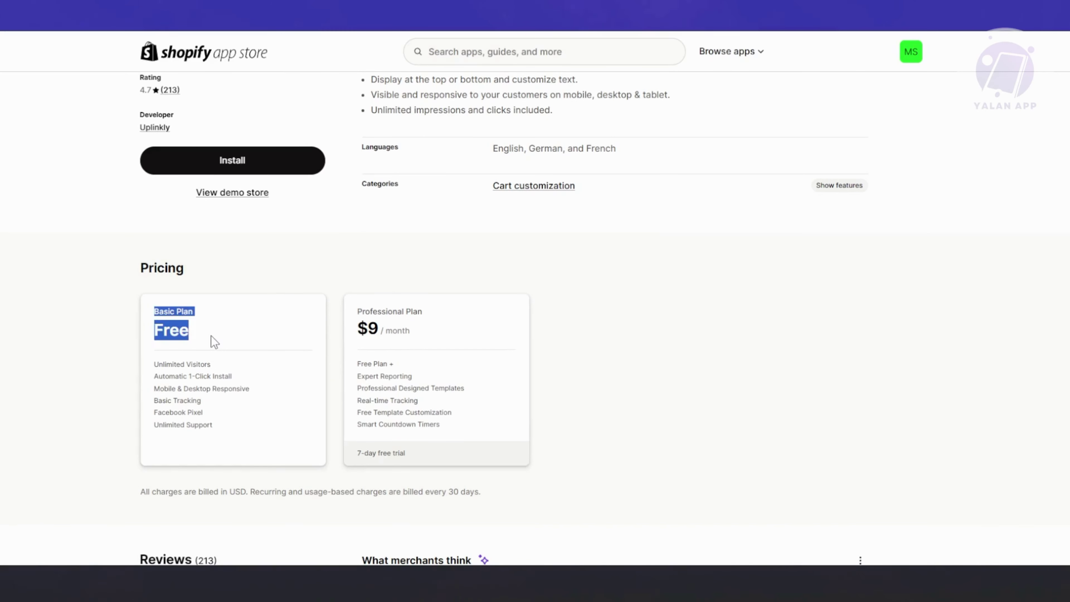
{"action": "left_click_drag", "start_coordinate": [159, 364], "coordinate": [249, 371]}
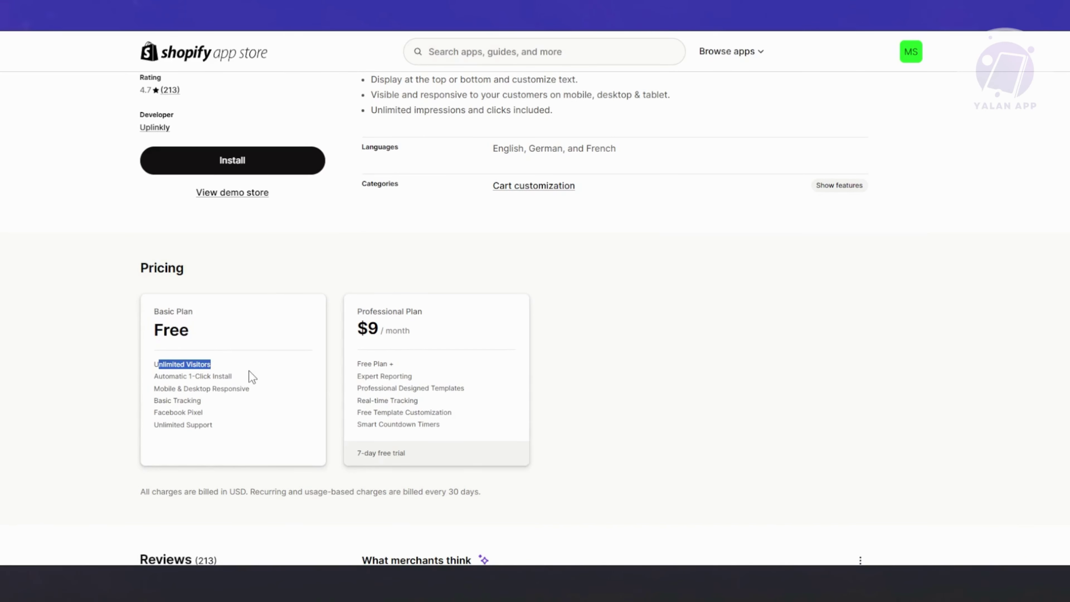
{"action": "left_click_drag", "start_coordinate": [155, 375], "coordinate": [262, 378]}
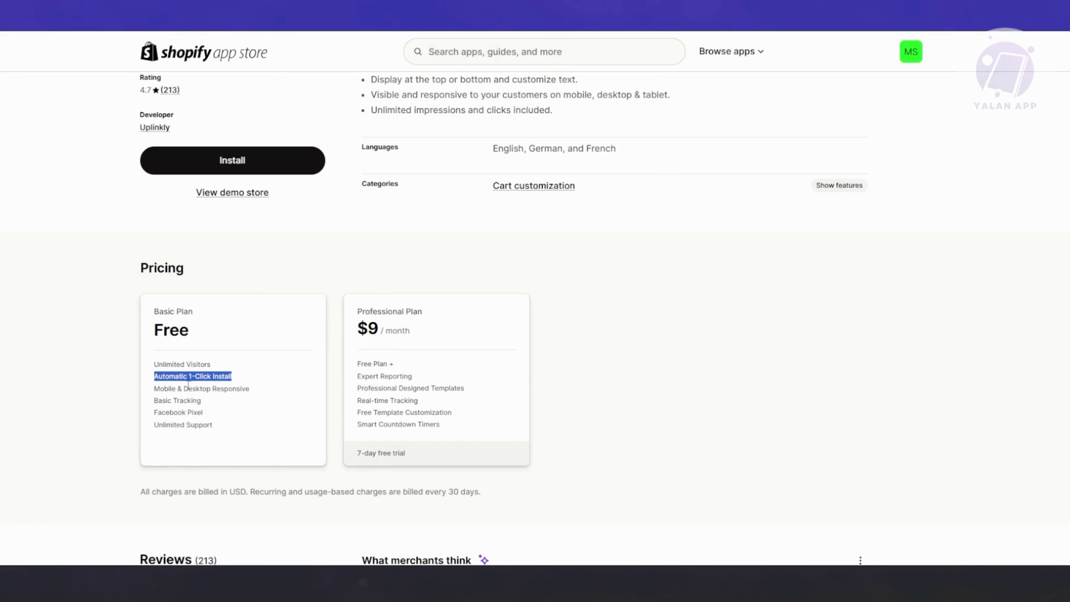
{"action": "left_click_drag", "start_coordinate": [155, 388], "coordinate": [304, 395]}
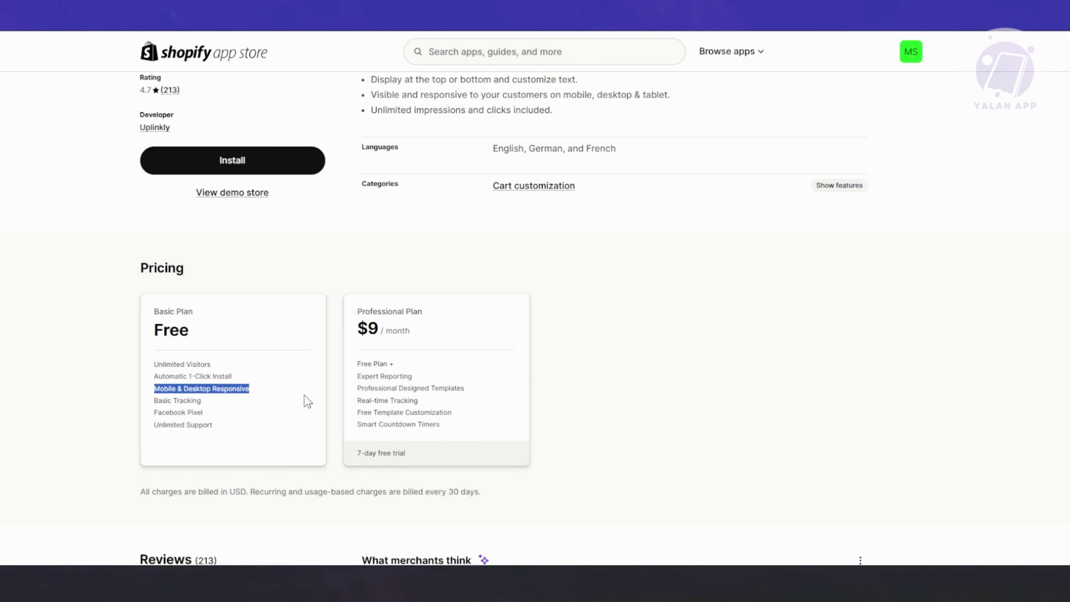
{"action": "left_click_drag", "start_coordinate": [159, 401], "coordinate": [147, 317]}
{"action": "left_click", "coordinate": [235, 428]}
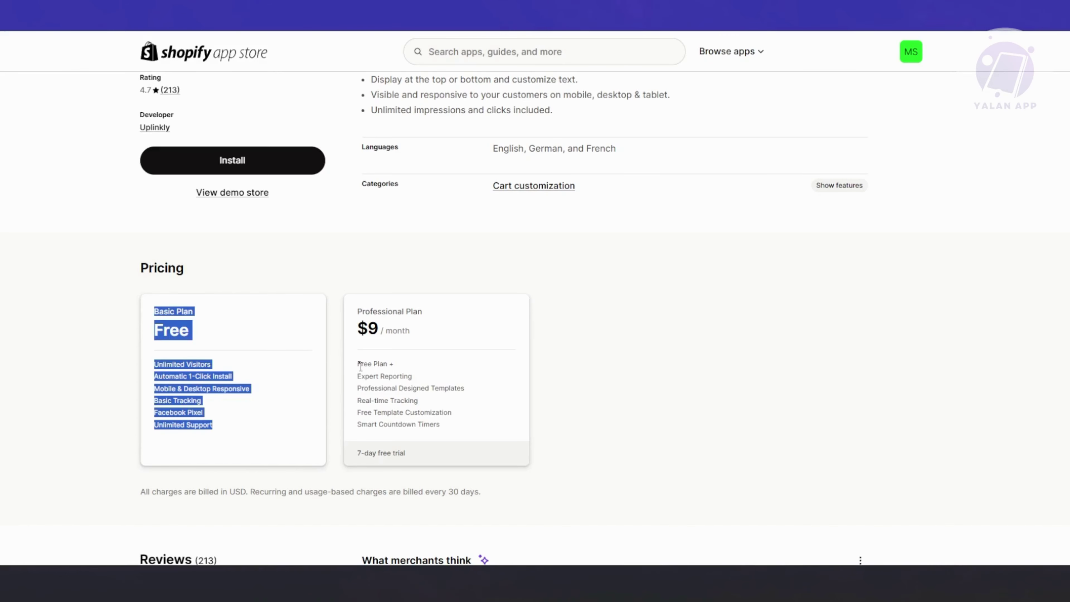
{"action": "left_click_drag", "start_coordinate": [361, 376], "coordinate": [456, 426]}
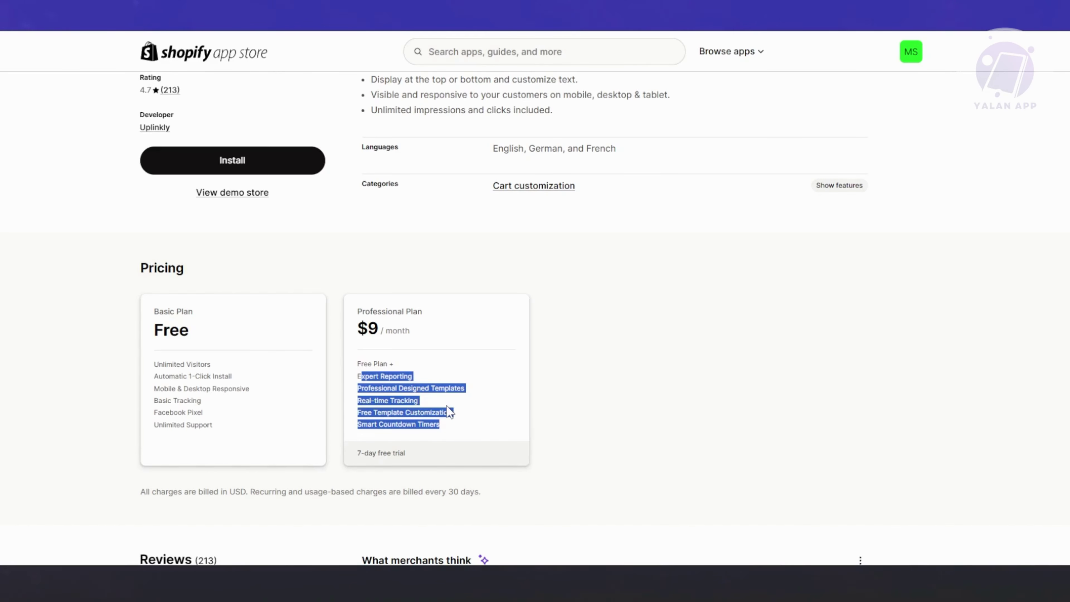
{"action": "left_click", "coordinate": [698, 415]}
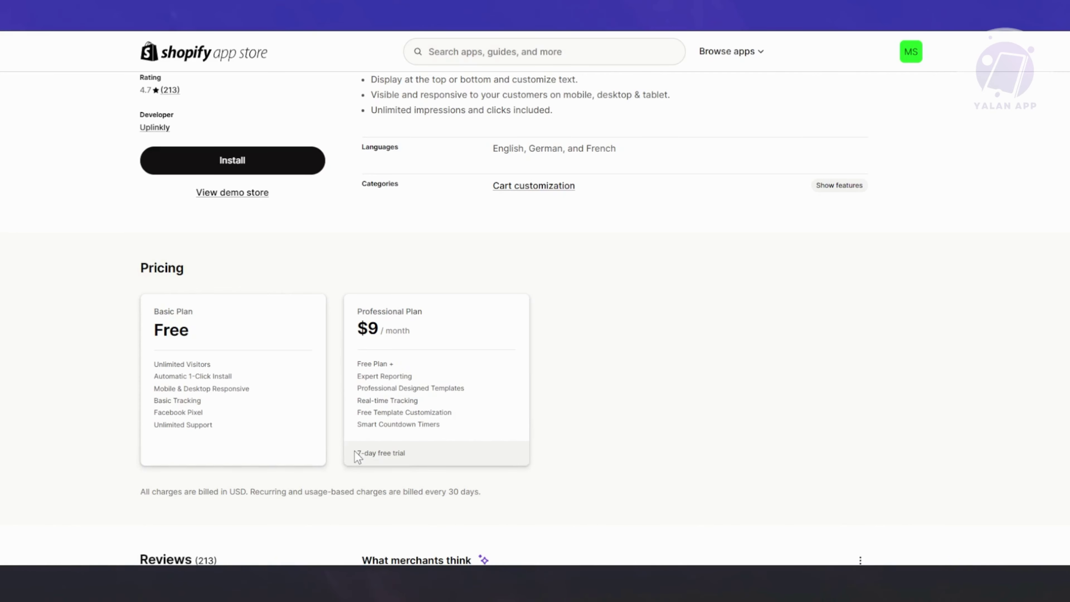
{"action": "left_click_drag", "start_coordinate": [355, 454], "coordinate": [413, 461]}
Install Uplinkly Sticky Cart on the store and select the free Basic Plan.
{"action": "scroll", "coordinate": [704, 408], "scroll_direction": "up", "scroll_amount": 5}
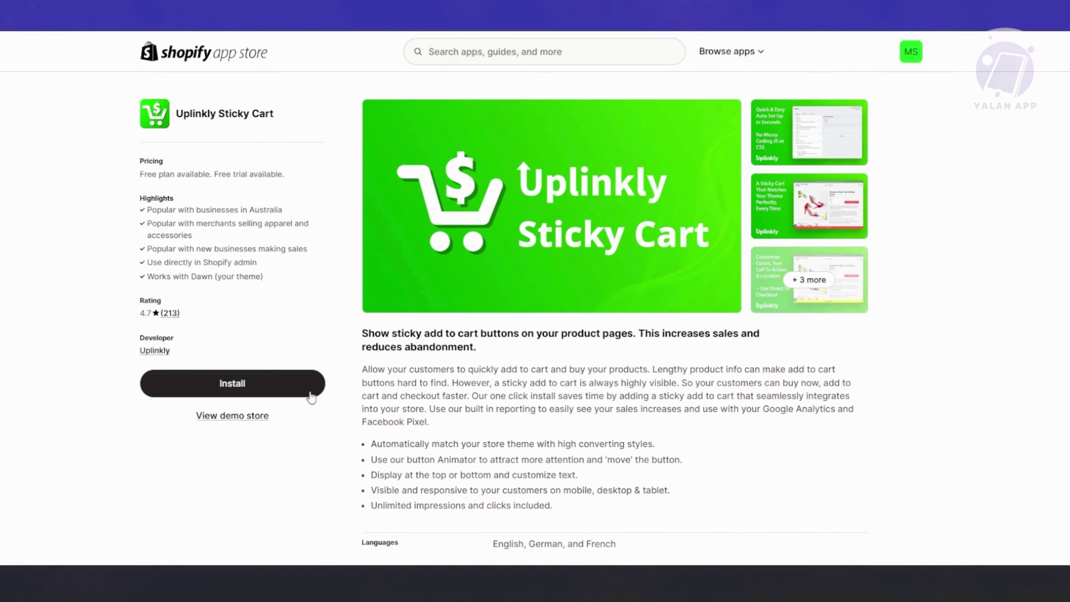
{"action": "left_click", "coordinate": [315, 383]}
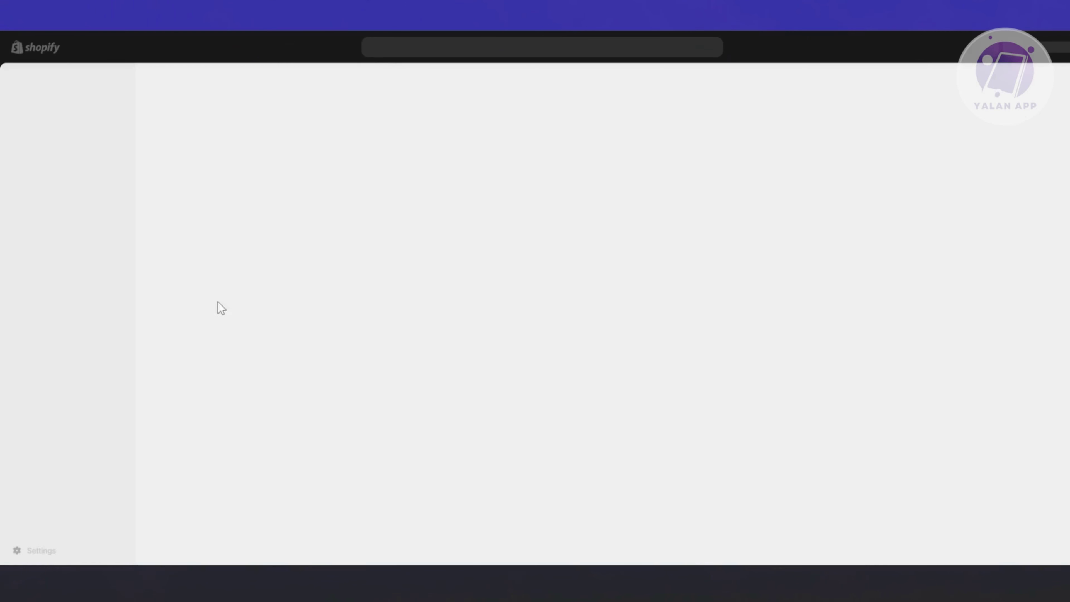
{"action": "left_click", "coordinate": [754, 296]}
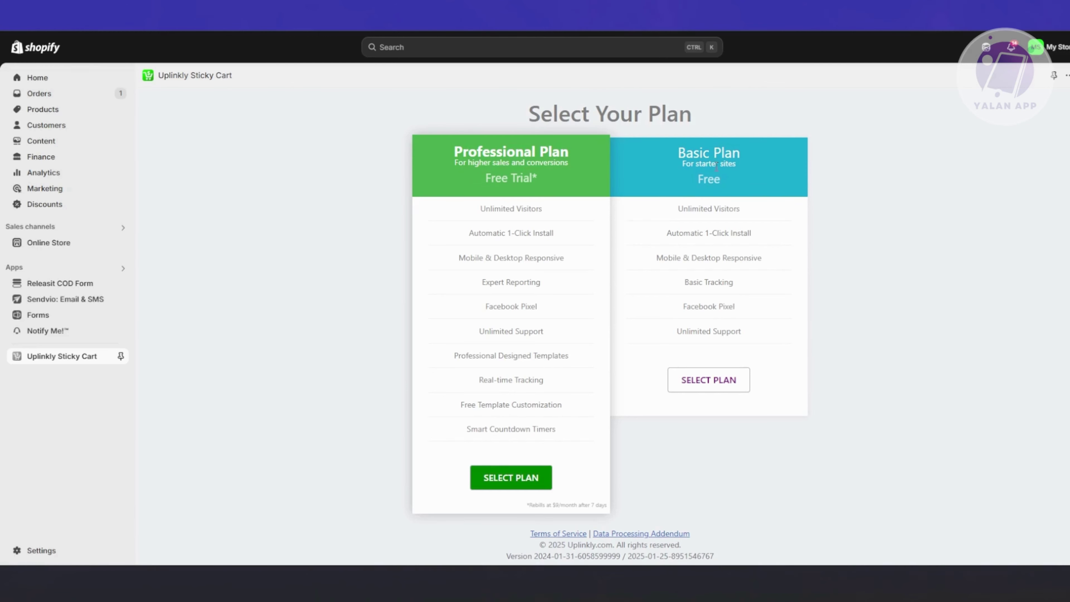
{"action": "left_click", "coordinate": [716, 385]}
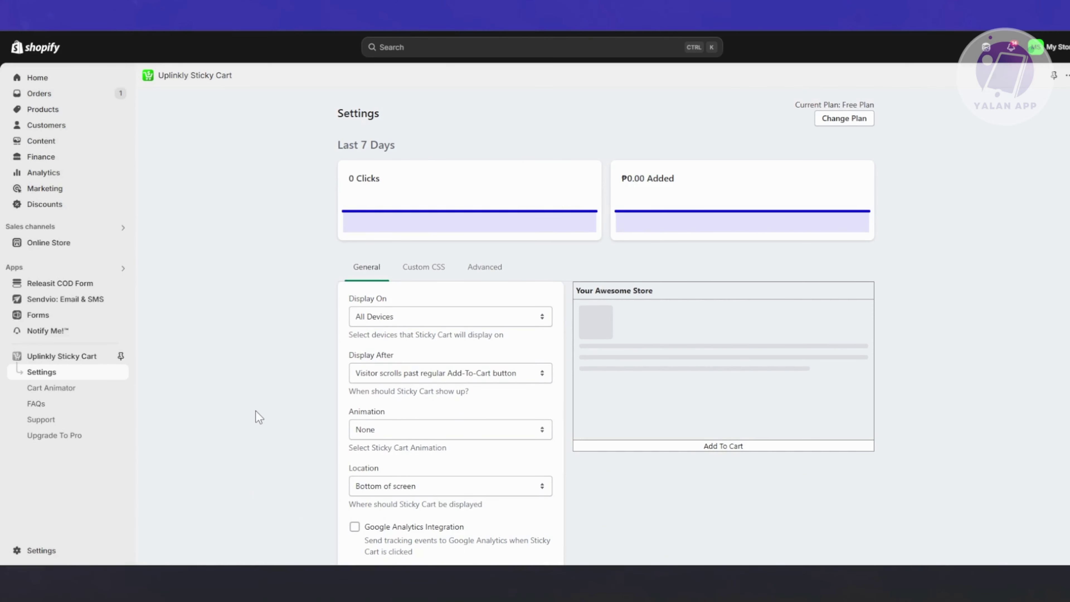
Look through the Uplinkly Sticky Cart general settings, including display, animation, location, color and size options.
{"action": "scroll", "coordinate": [271, 403], "scroll_direction": "down", "scroll_amount": 5}
{"action": "scroll", "coordinate": [273, 404], "scroll_direction": "up", "scroll_amount": 5}
{"action": "scroll", "coordinate": [183, 438], "scroll_direction": "down", "scroll_amount": 3}
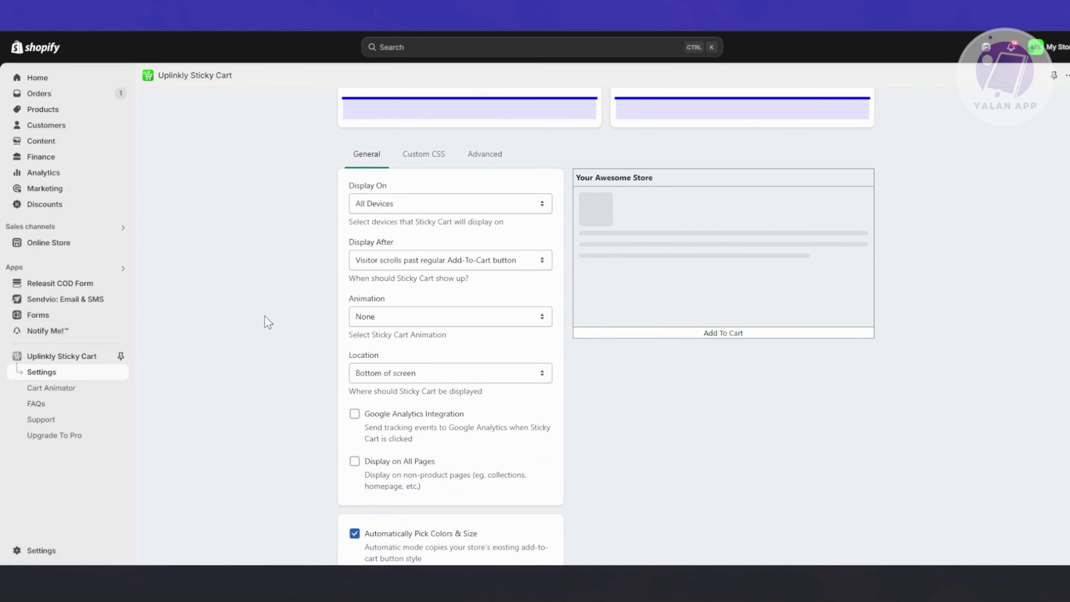
{"action": "scroll", "coordinate": [253, 312], "scroll_direction": "down", "scroll_amount": 6}
{"action": "scroll", "coordinate": [253, 312], "scroll_direction": "up", "scroll_amount": 5}
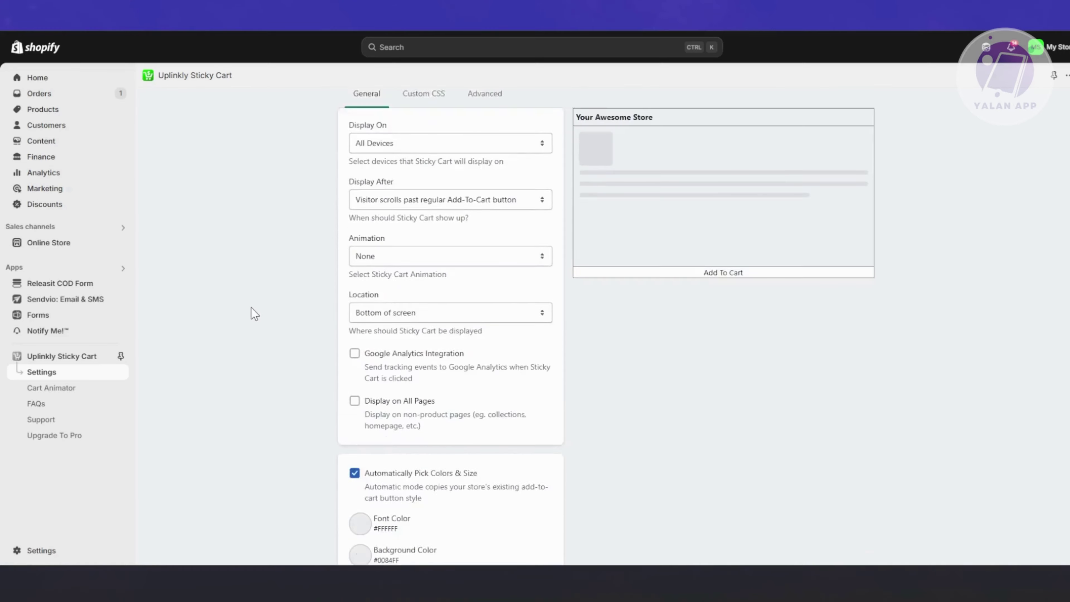
{"action": "scroll", "coordinate": [253, 313], "scroll_direction": "up", "scroll_amount": 4}
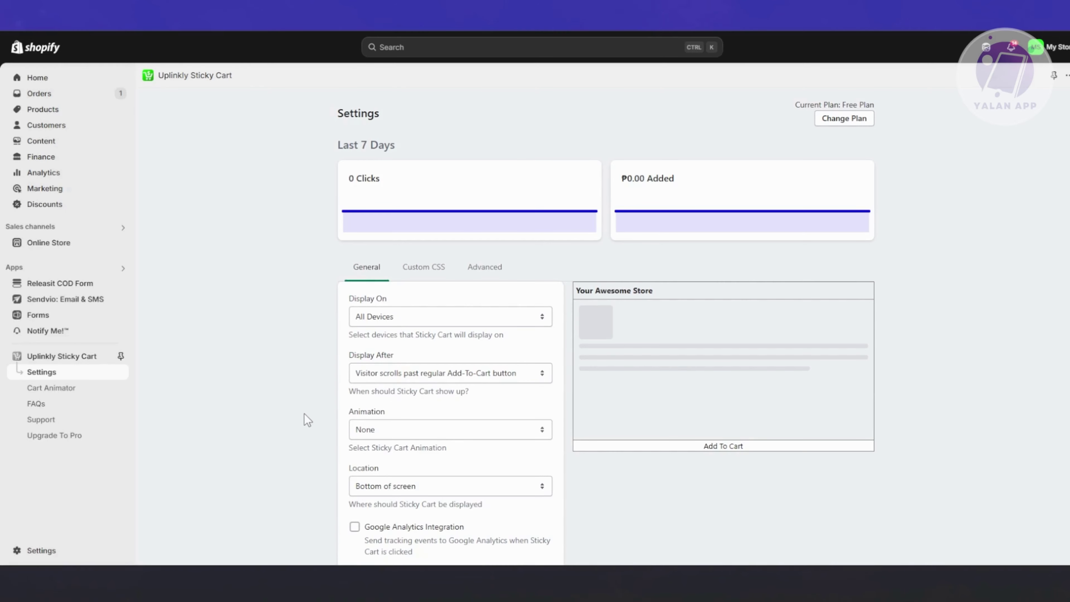
{"action": "scroll", "coordinate": [332, 399], "scroll_direction": "down", "scroll_amount": 7}
{"action": "scroll", "coordinate": [332, 399], "scroll_direction": "up", "scroll_amount": 7}
Review the device choices for Display On and the trigger choices for Display After, keeping the current selections.
{"action": "scroll", "coordinate": [236, 390], "scroll_direction": "down", "scroll_amount": 4}
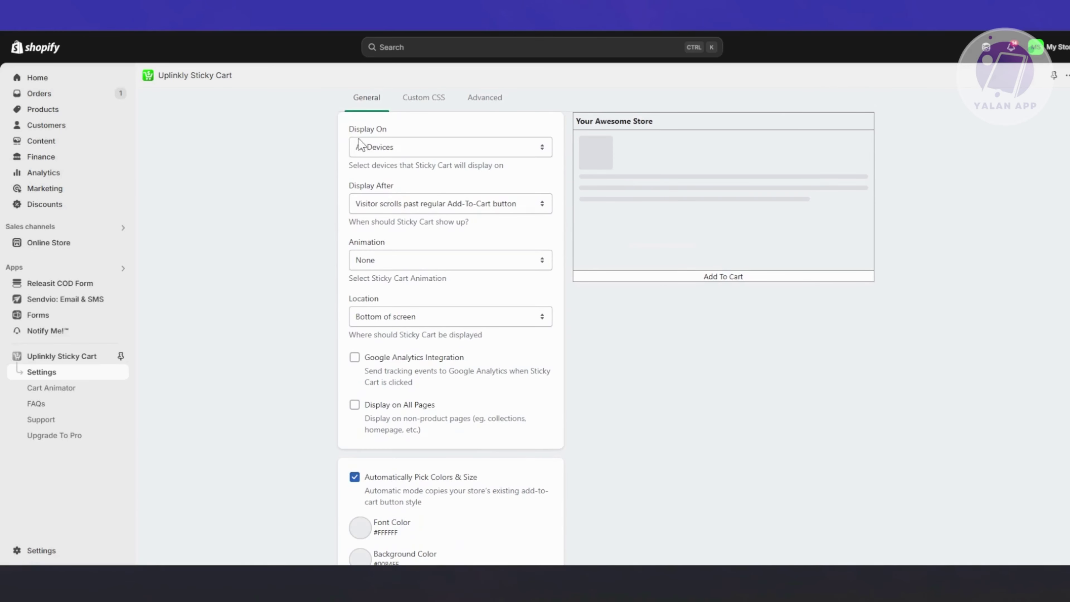
{"action": "left_click", "coordinate": [399, 149]}
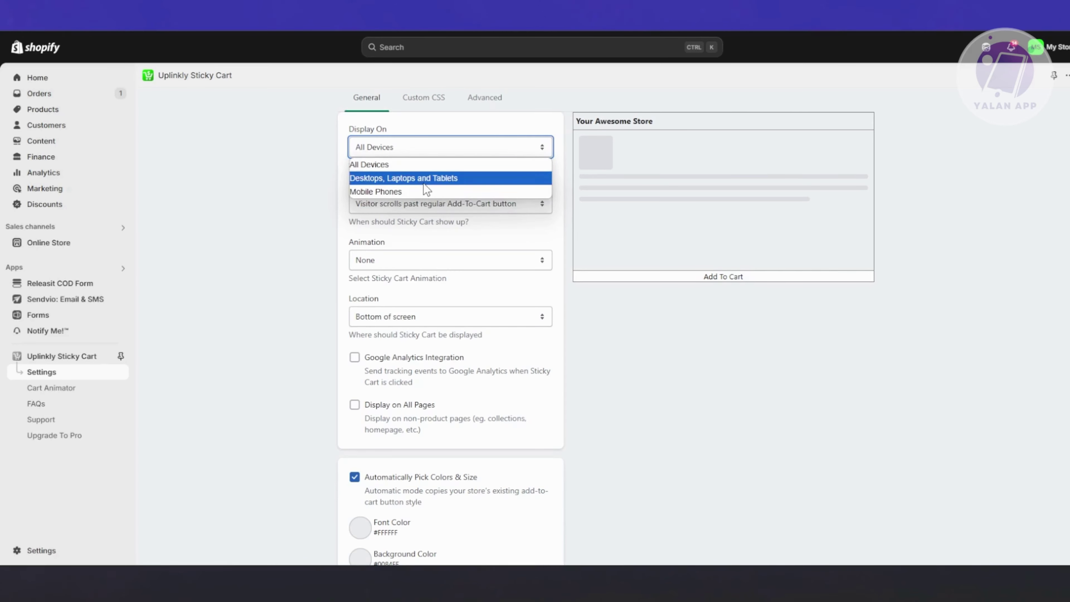
{"action": "left_click", "coordinate": [271, 212]}
{"action": "left_click", "coordinate": [390, 204]}
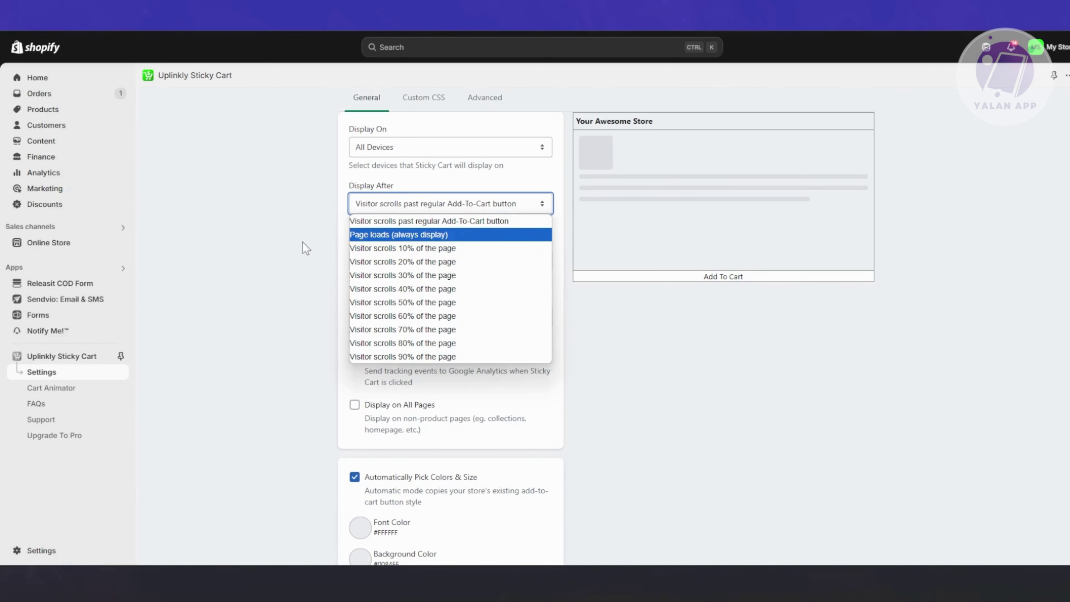
{"action": "left_click", "coordinate": [248, 319]}
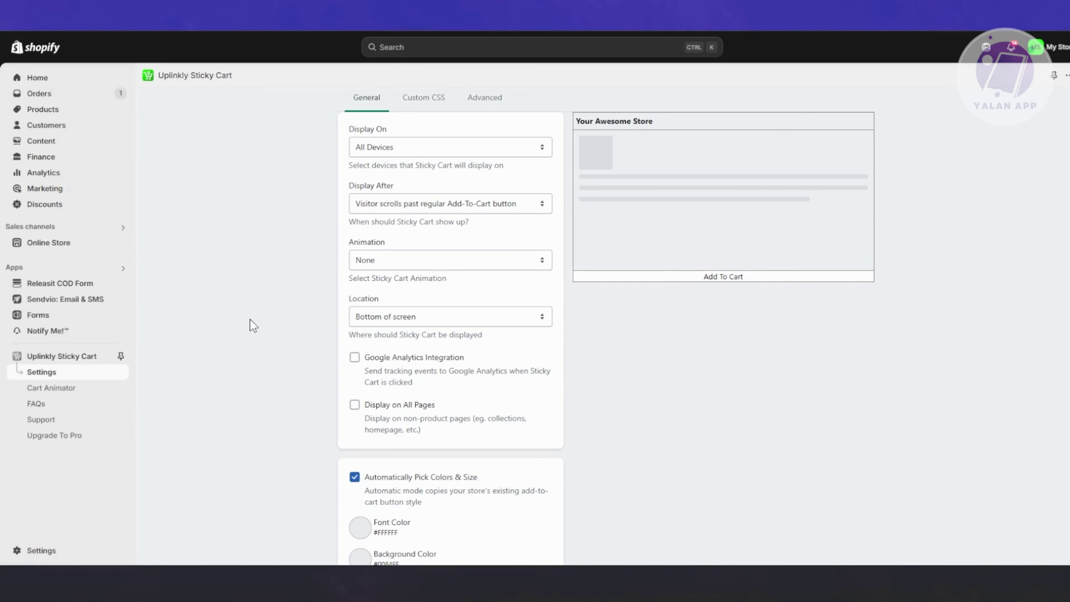
Set the sticky cart's animation to Bounce.
{"action": "left_click", "coordinate": [376, 260]}
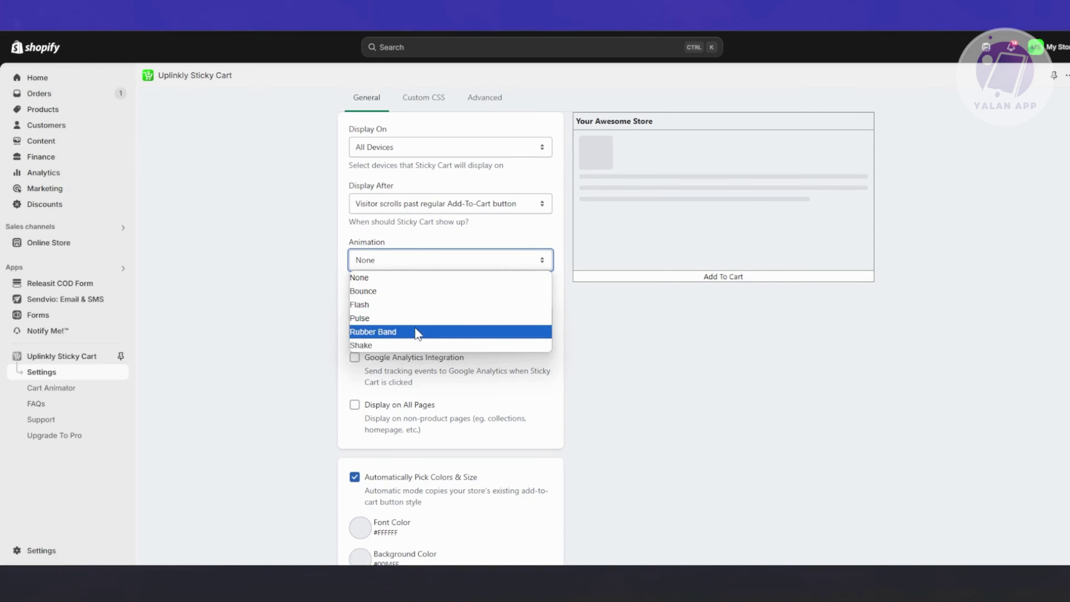
{"action": "left_click", "coordinate": [407, 291]}
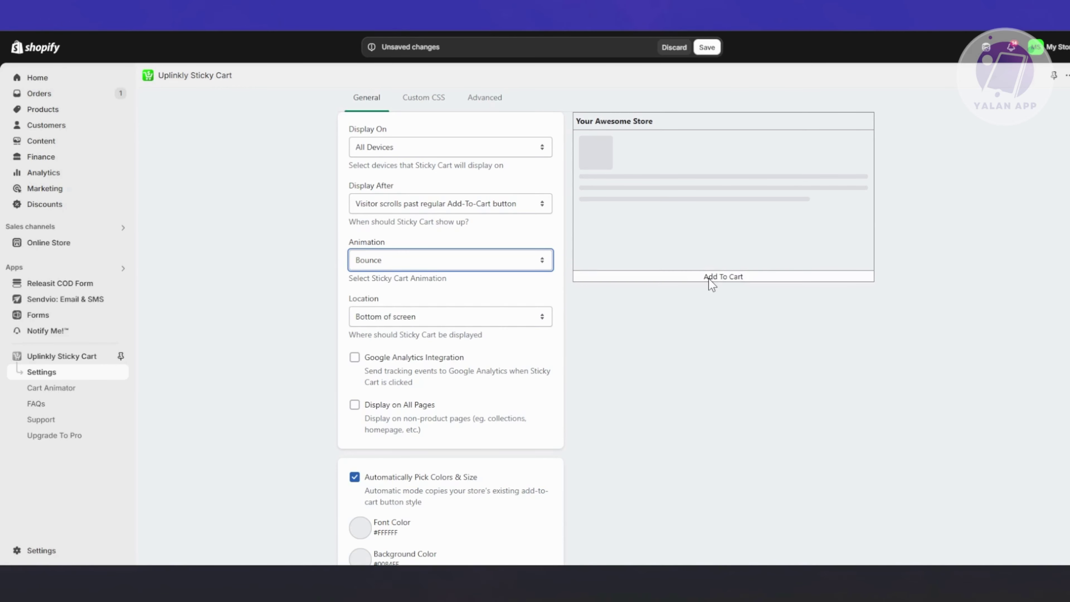
Try the Top of screen location for the sticky cart and switch it back to Bottom of screen.
{"action": "left_click", "coordinate": [412, 320]}
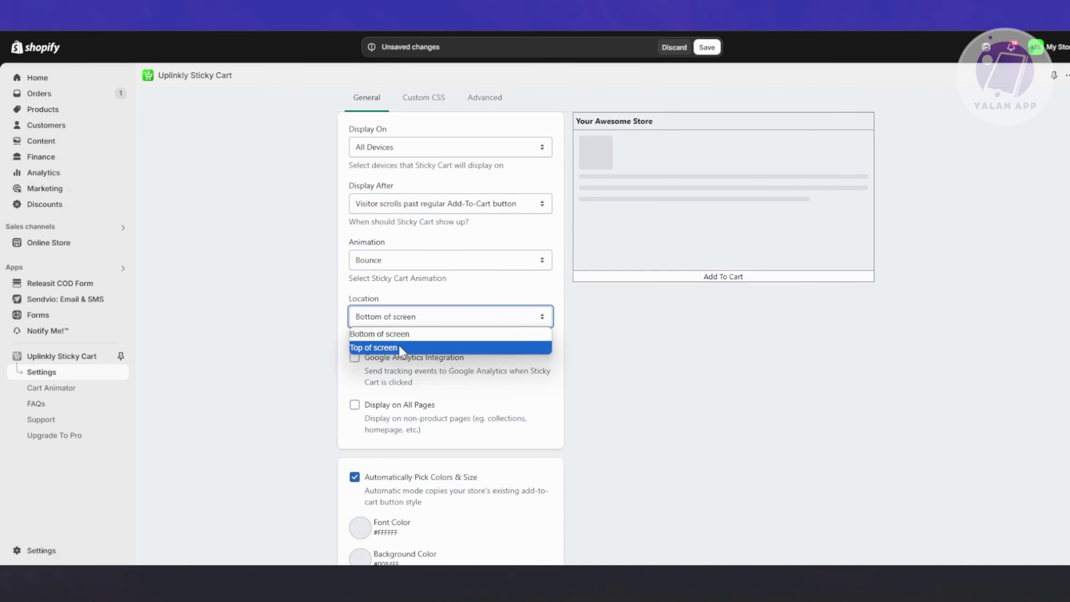
{"action": "left_click", "coordinate": [399, 348]}
{"action": "left_click", "coordinate": [414, 325]}
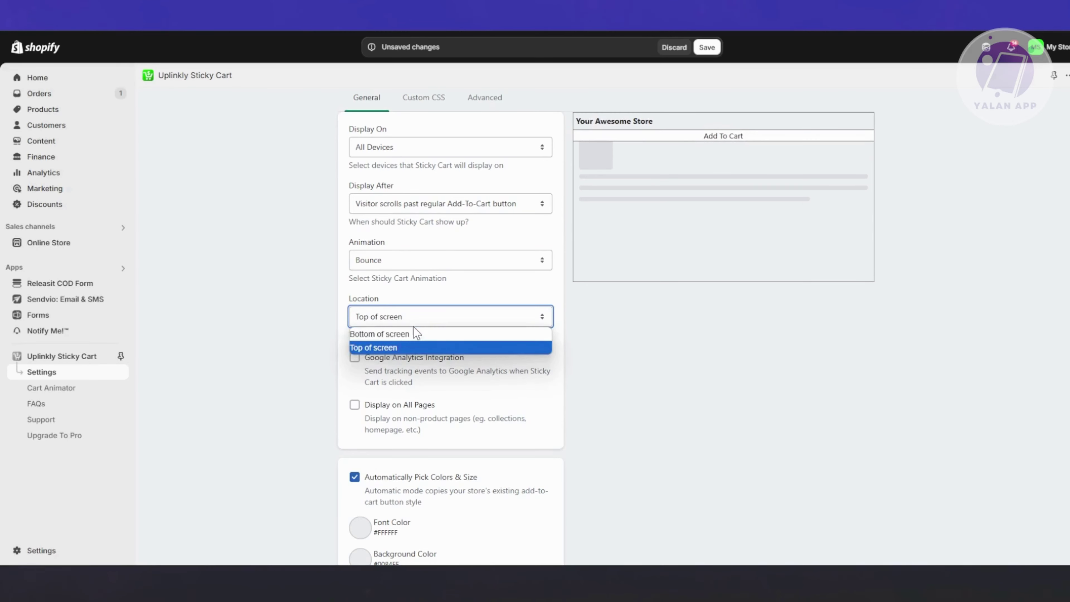
{"action": "left_click", "coordinate": [396, 333]}
Enable Display on All Pages and turn off Automatically Pick Colors & Size for the sticky cart.
{"action": "scroll", "coordinate": [663, 313], "scroll_direction": "down", "scroll_amount": 3}
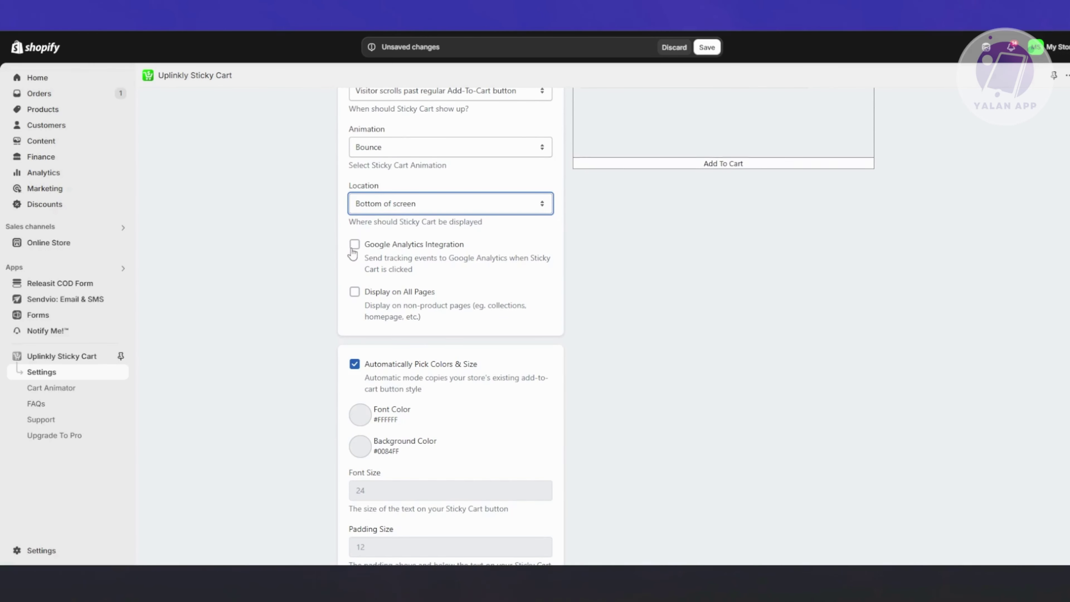
{"action": "left_click", "coordinate": [355, 291]}
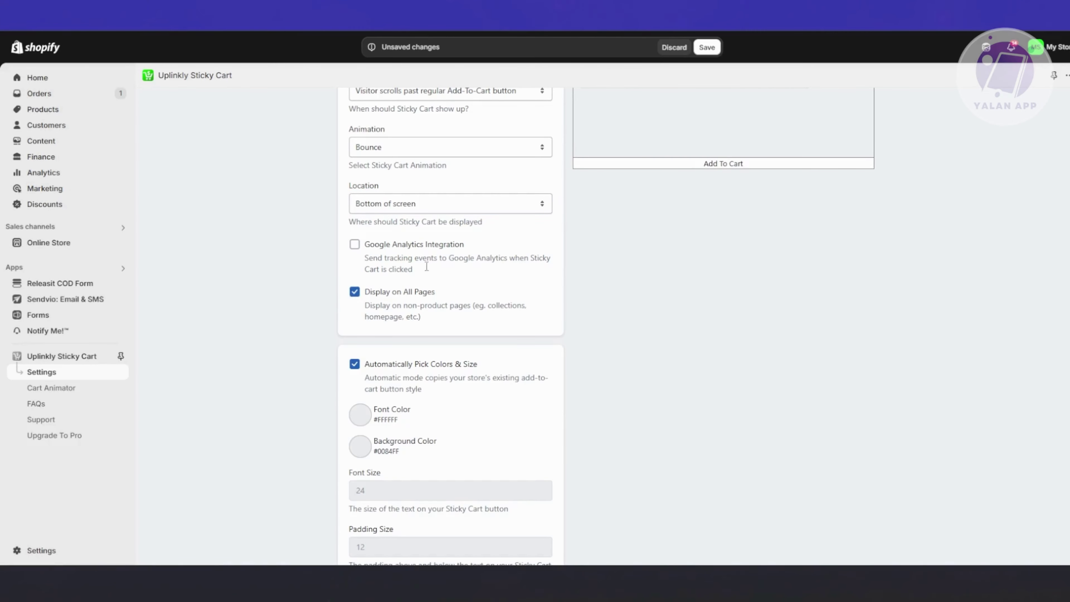
{"action": "scroll", "coordinate": [741, 344], "scroll_direction": "down", "scroll_amount": 3}
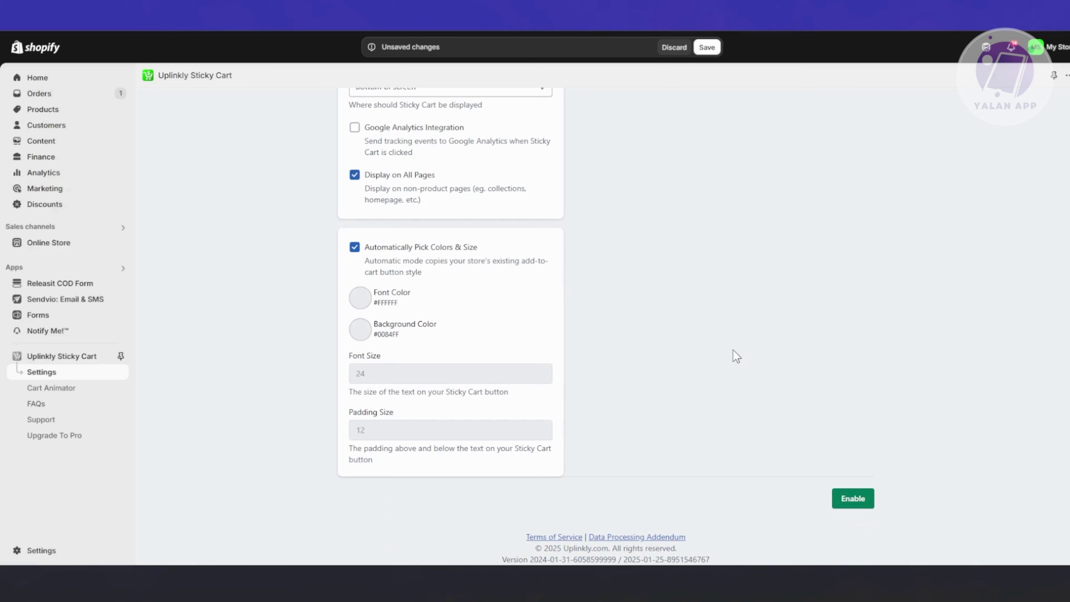
{"action": "left_click", "coordinate": [357, 249]}
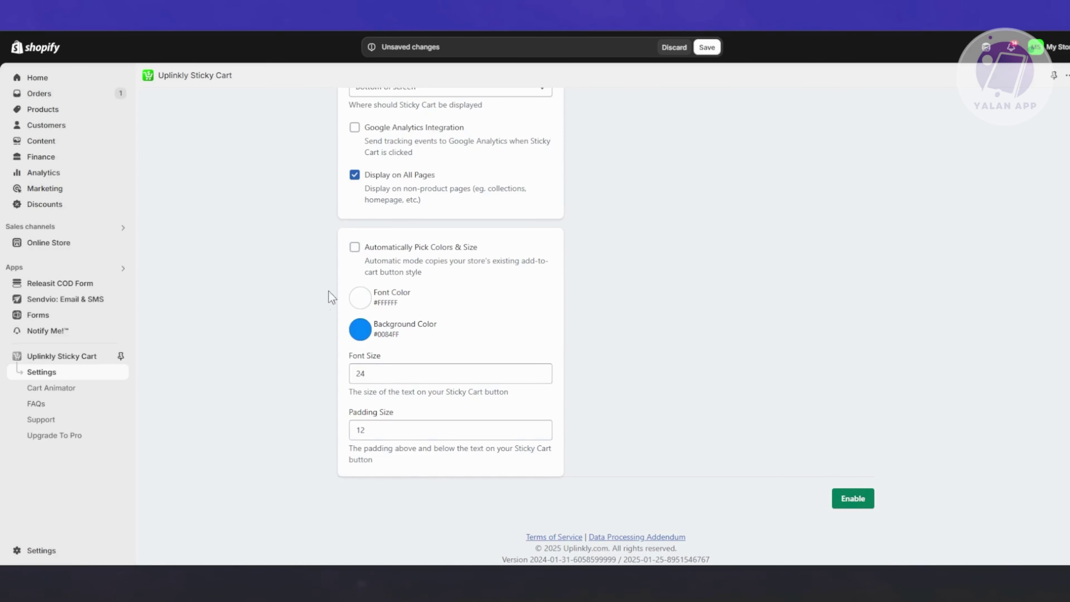
Turn Automatically Pick Colors & Size back on and save the settings so that Sticky Cart is enabled.
{"action": "left_click", "coordinate": [355, 249]}
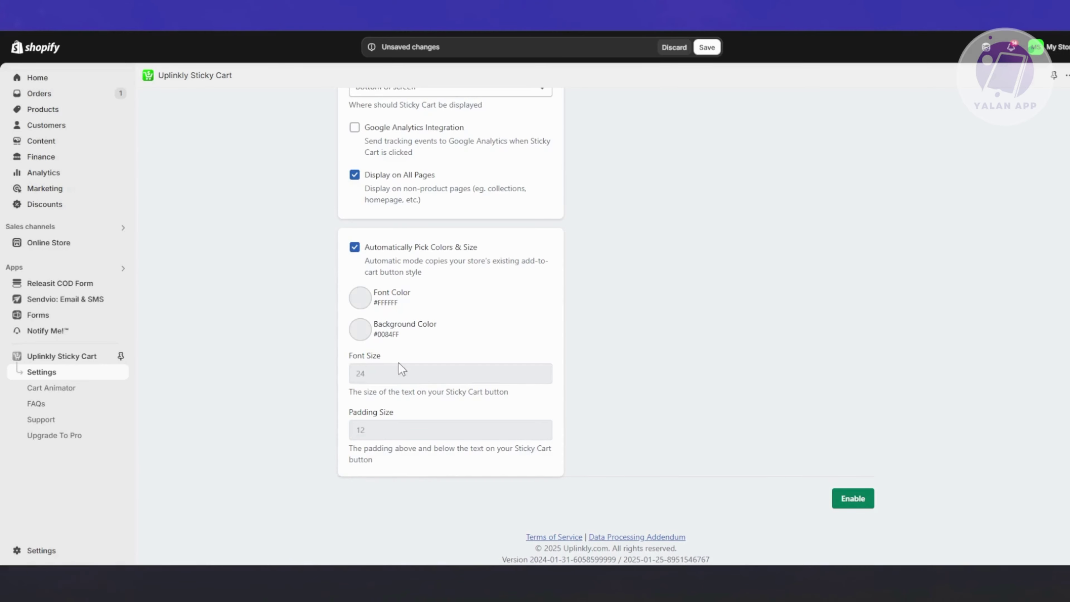
{"action": "scroll", "coordinate": [475, 380], "scroll_direction": "up", "scroll_amount": 8}
{"action": "scroll", "coordinate": [688, 403], "scroll_direction": "down", "scroll_amount": 8}
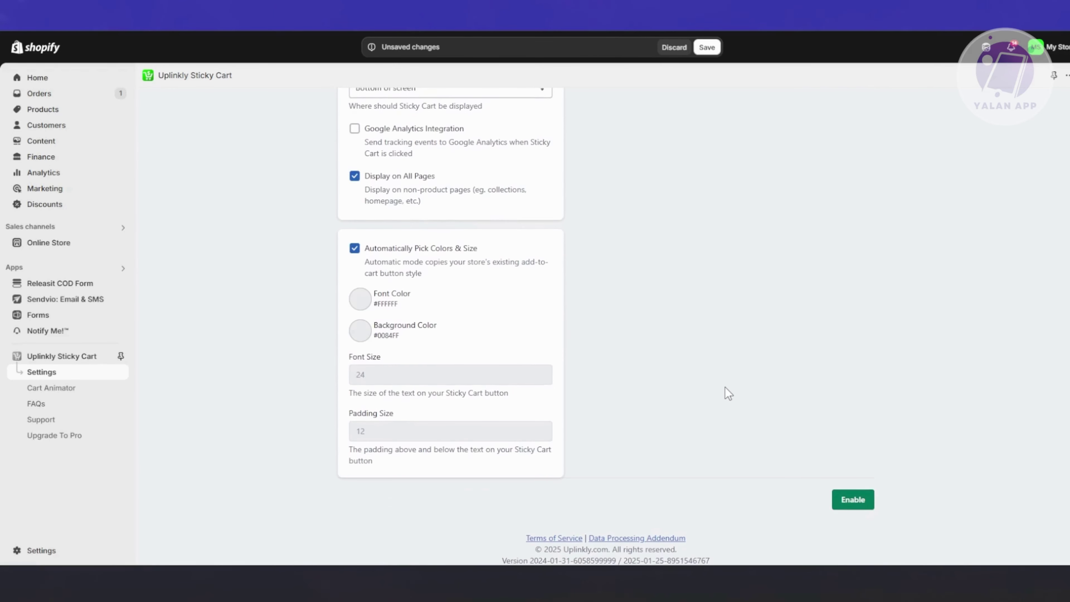
{"action": "left_click", "coordinate": [708, 47]}
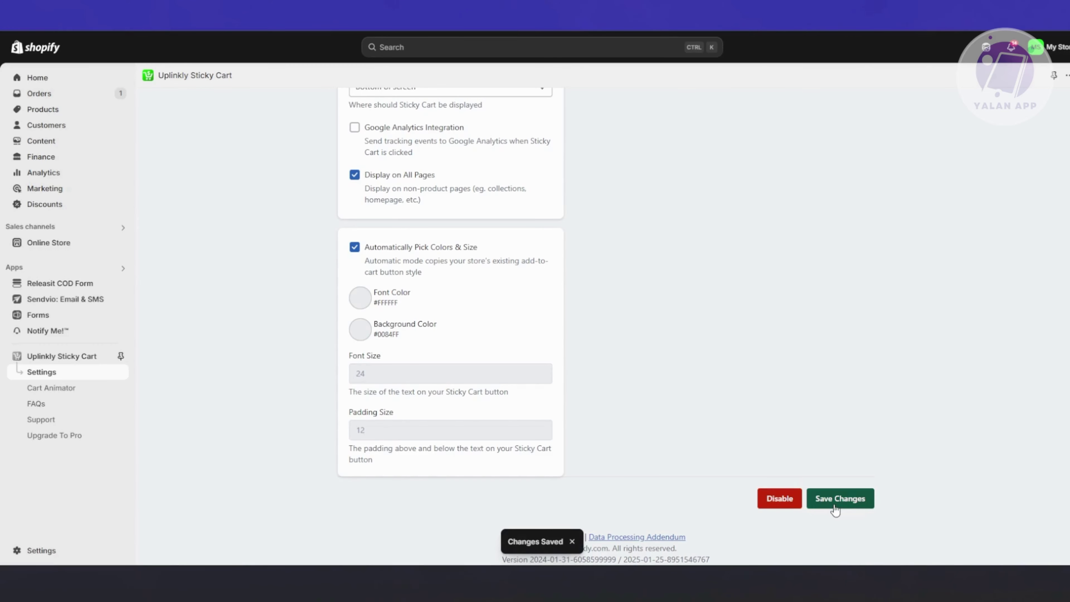
{"action": "left_click", "coordinate": [849, 504]}
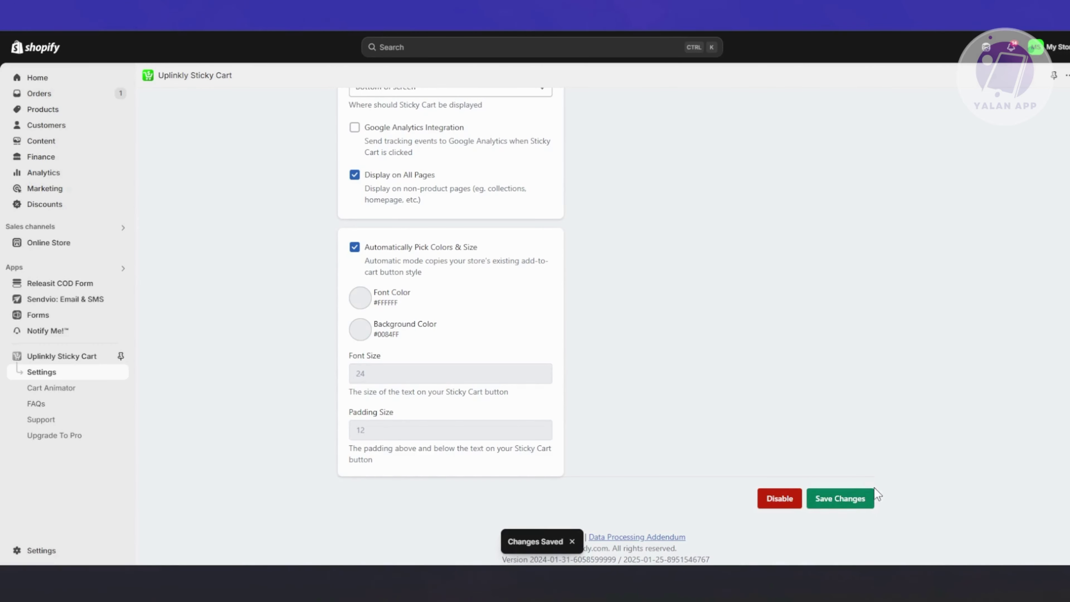
{"action": "scroll", "coordinate": [691, 336], "scroll_direction": "up", "scroll_amount": 1}
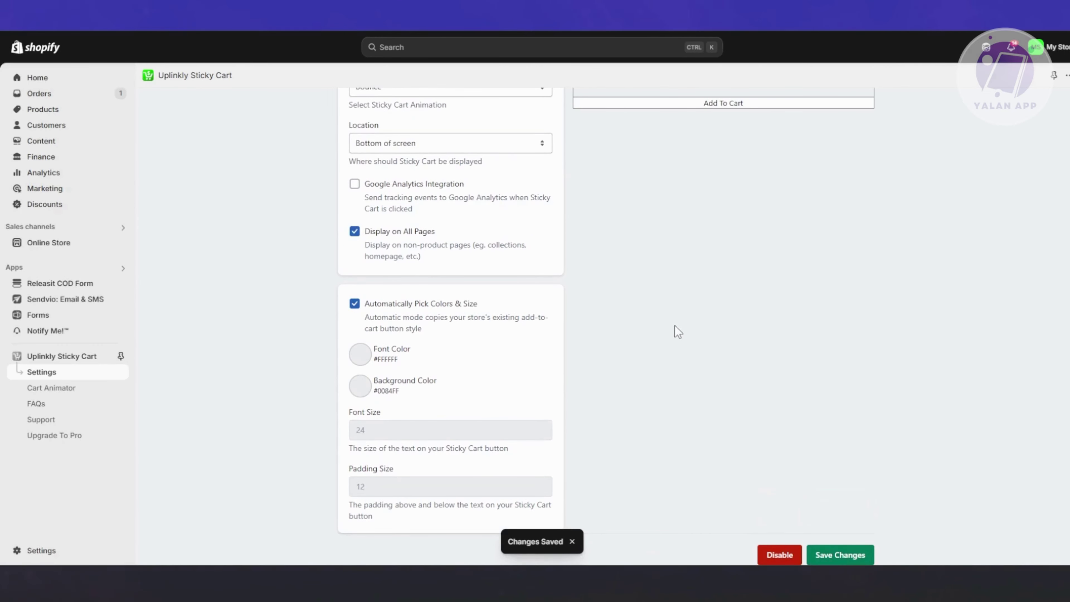
Keep the Tada animation with a 5-second interval in Cart Animator and enable it for the add-to-cart button.
{"action": "left_click", "coordinate": [55, 388]}
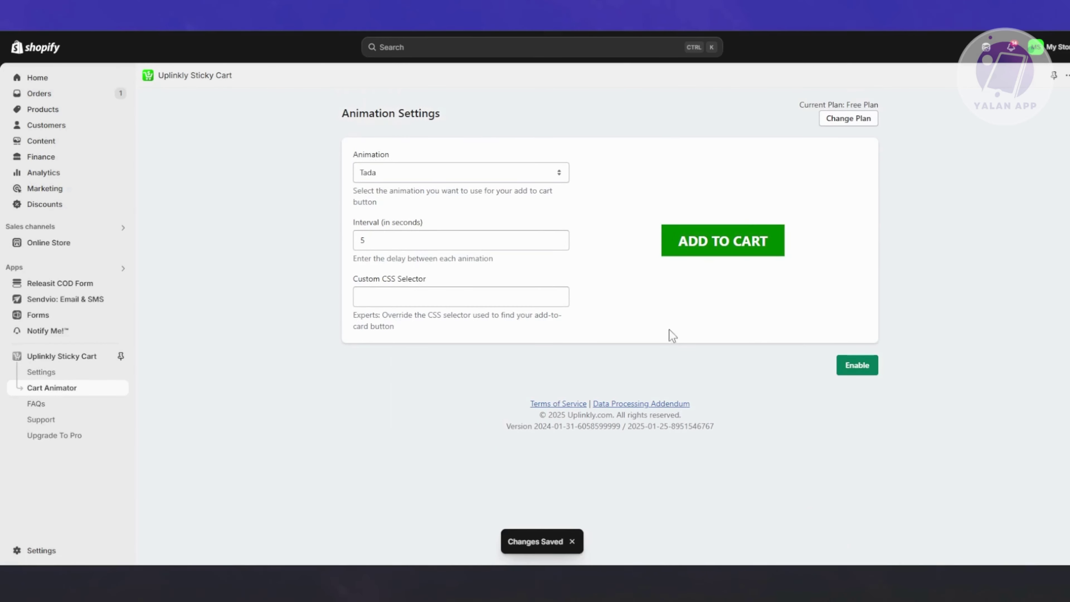
{"action": "left_click", "coordinate": [423, 167]}
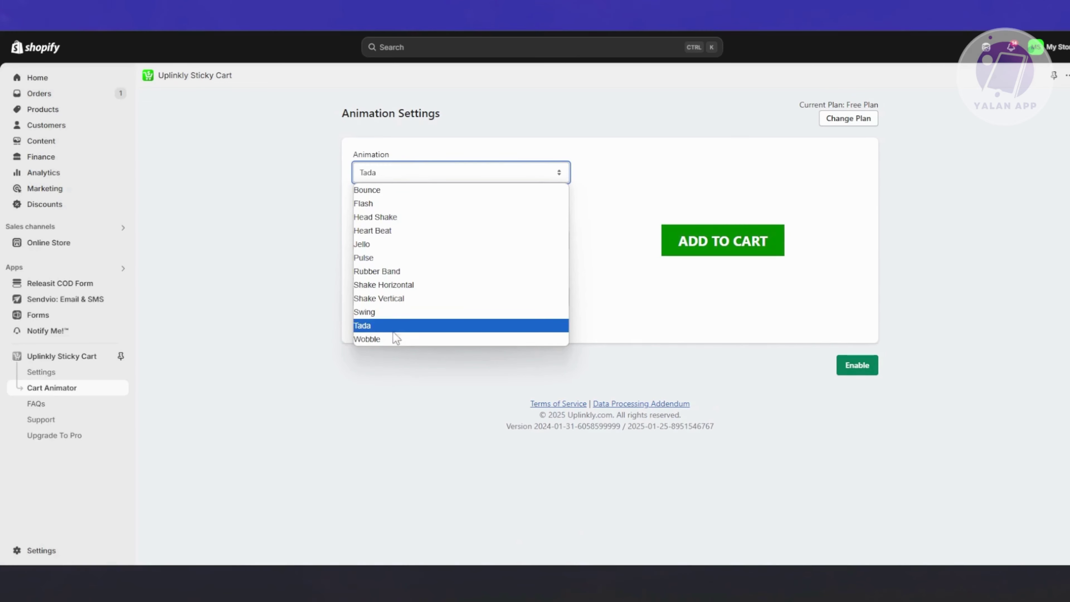
{"action": "left_click", "coordinate": [382, 325]}
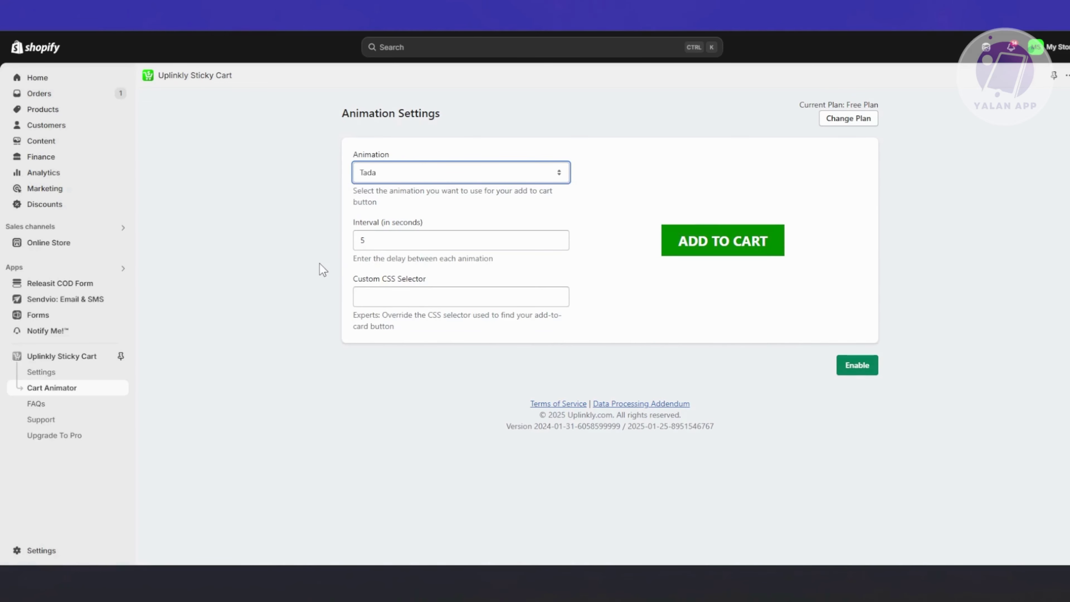
{"action": "double_click", "coordinate": [385, 239]}
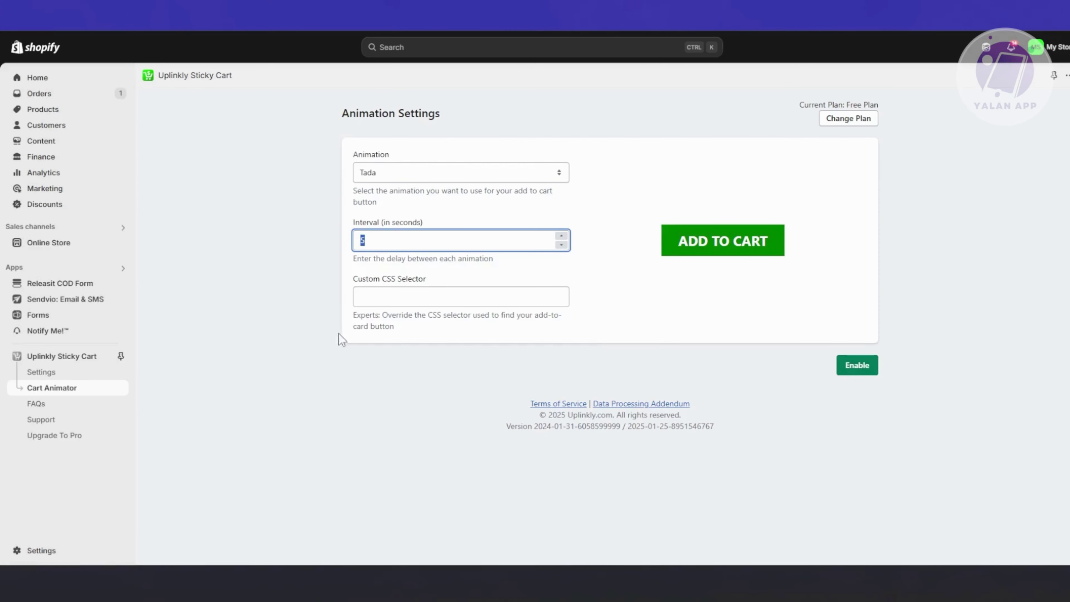
{"action": "left_click", "coordinate": [282, 357]}
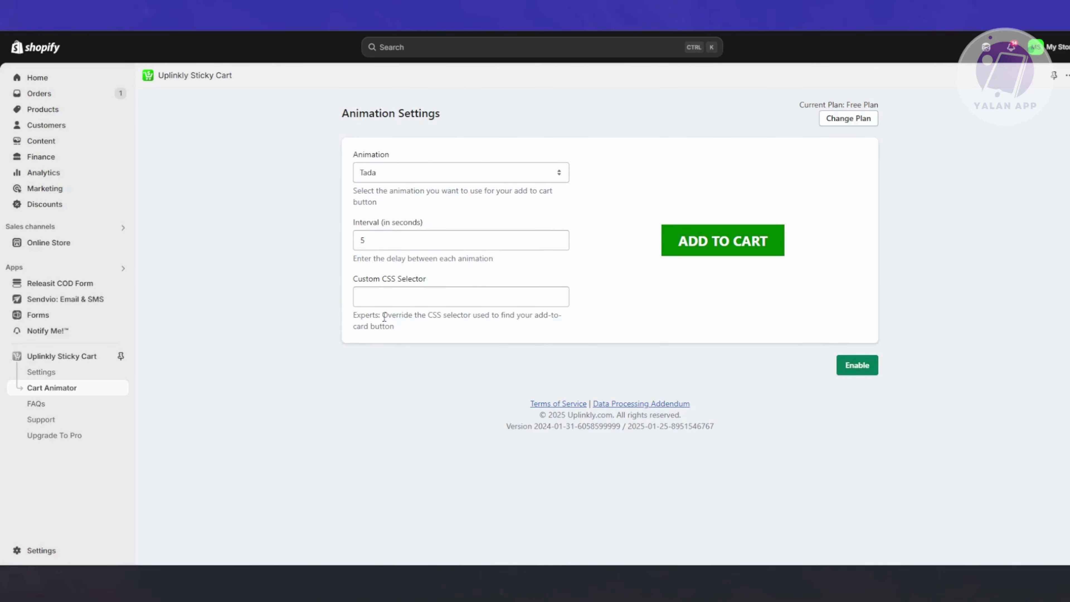
{"action": "left_click_drag", "start_coordinate": [385, 317], "coordinate": [445, 341]}
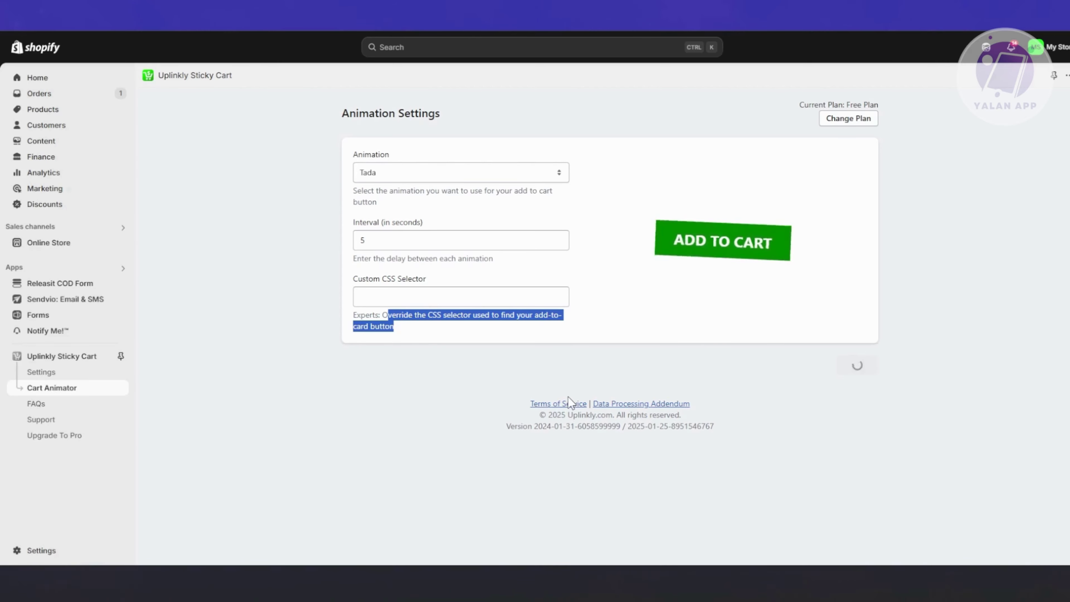
Read through the Sticky Cart app's frequently asked questions.
{"action": "left_click", "coordinate": [26, 405]}
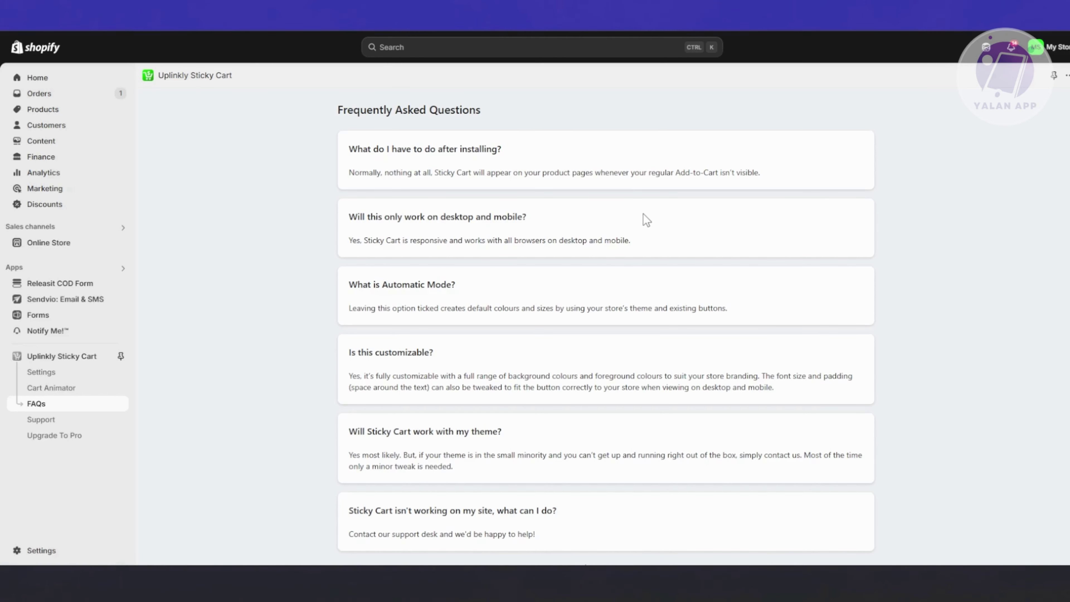
{"action": "scroll", "coordinate": [525, 450], "scroll_direction": "down", "scroll_amount": 1}
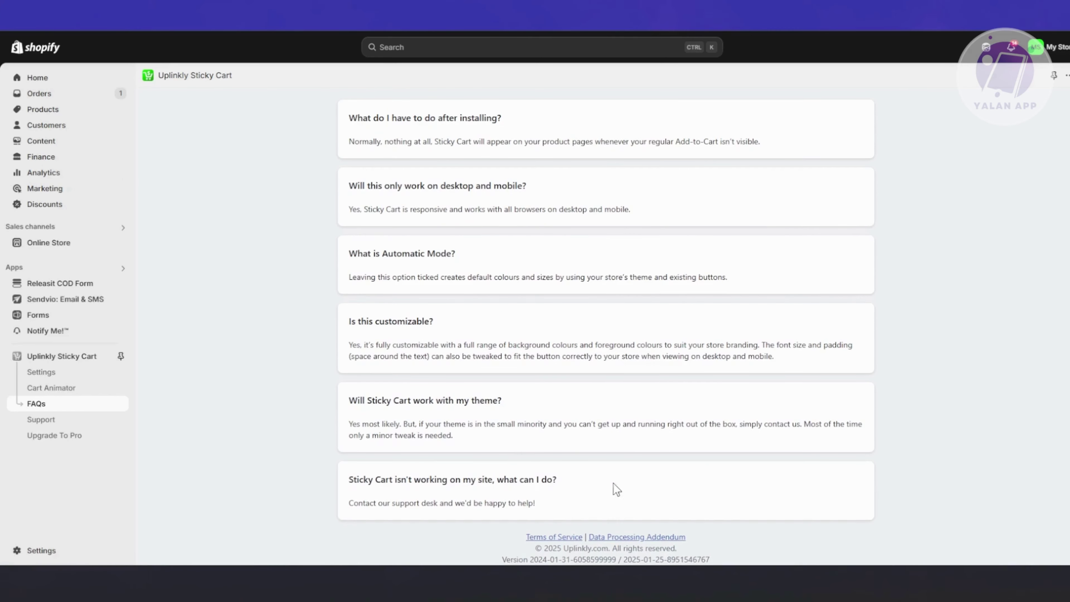
{"action": "scroll", "coordinate": [511, 489], "scroll_direction": "up", "scroll_amount": 1}
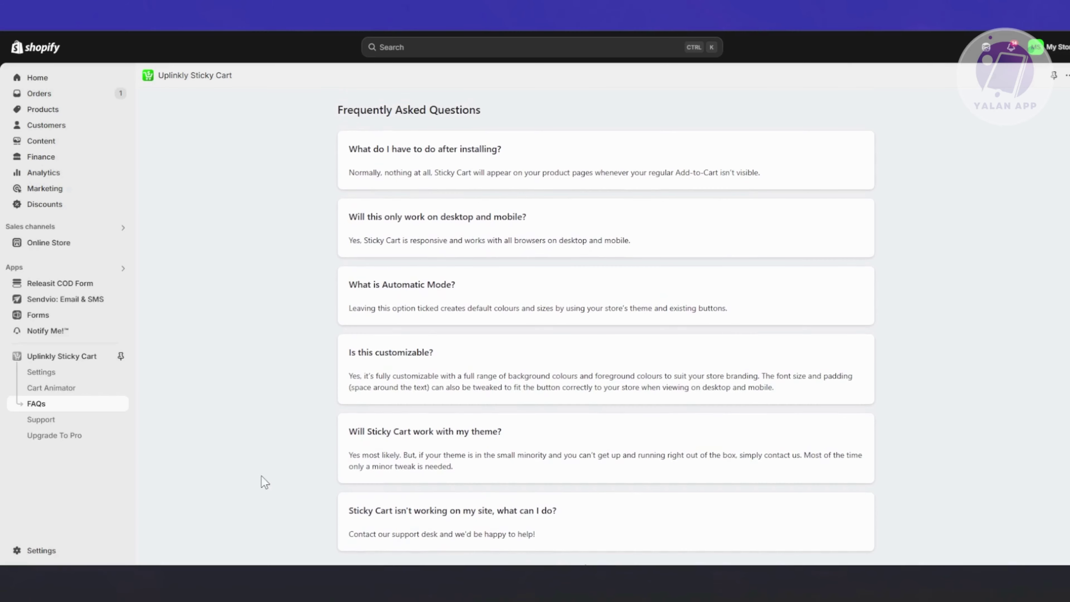
Examine the fields needed to open a support ticket, and compare the Professional and Basic plans.
{"action": "left_click", "coordinate": [42, 419]}
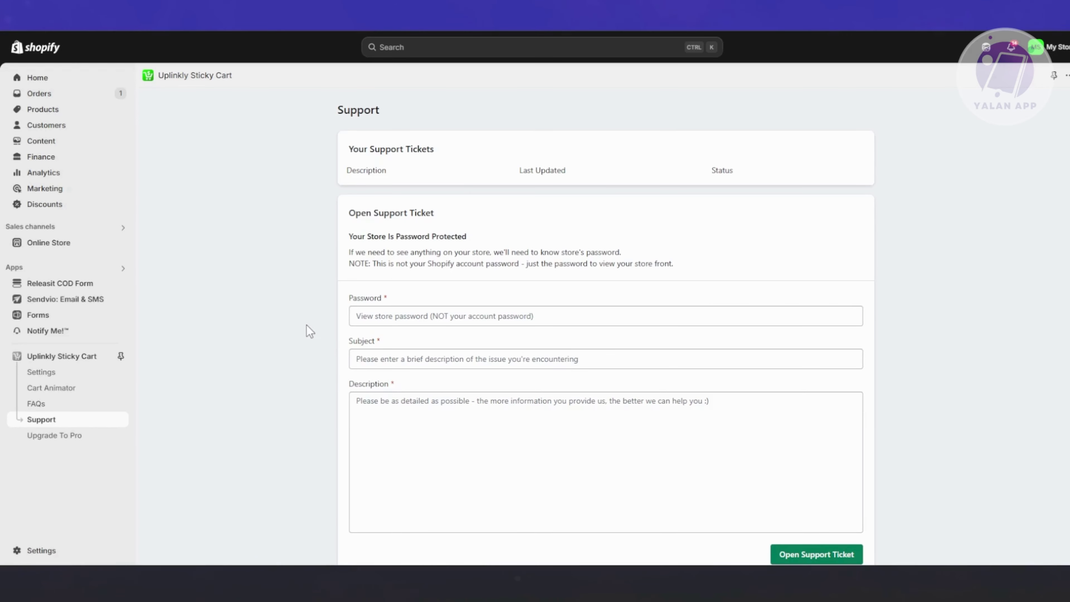
{"action": "scroll", "coordinate": [485, 362], "scroll_direction": "down", "scroll_amount": 2}
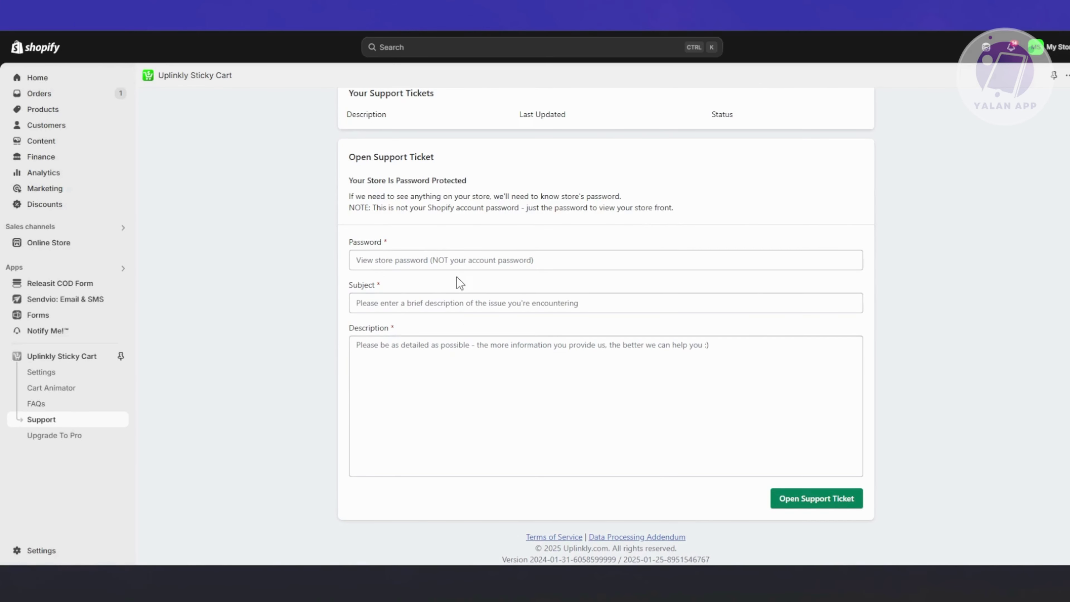
{"action": "left_click", "coordinate": [536, 260]}
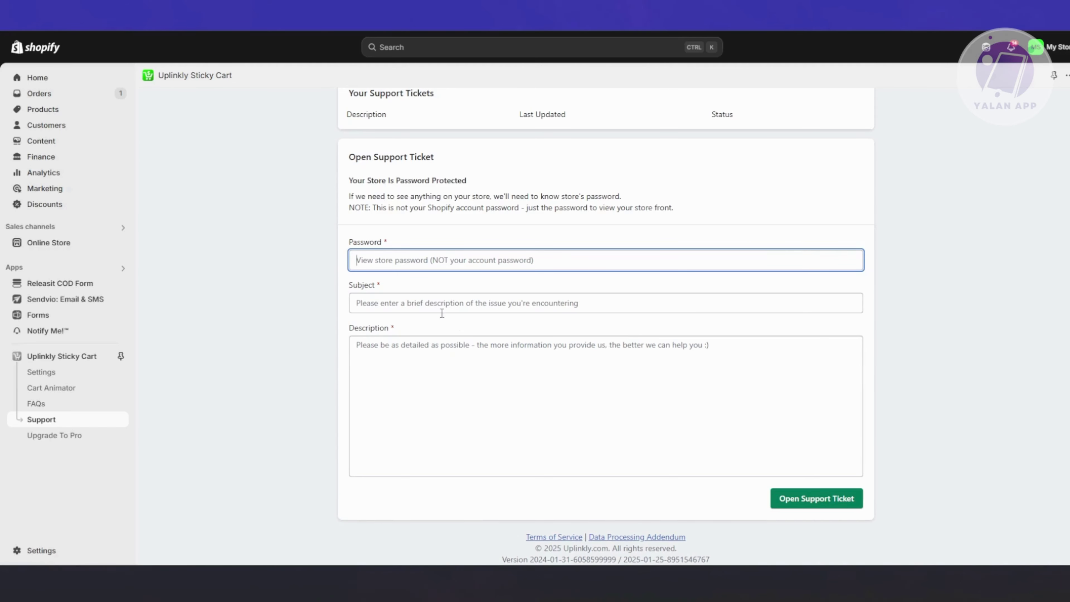
{"action": "left_click", "coordinate": [404, 371]}
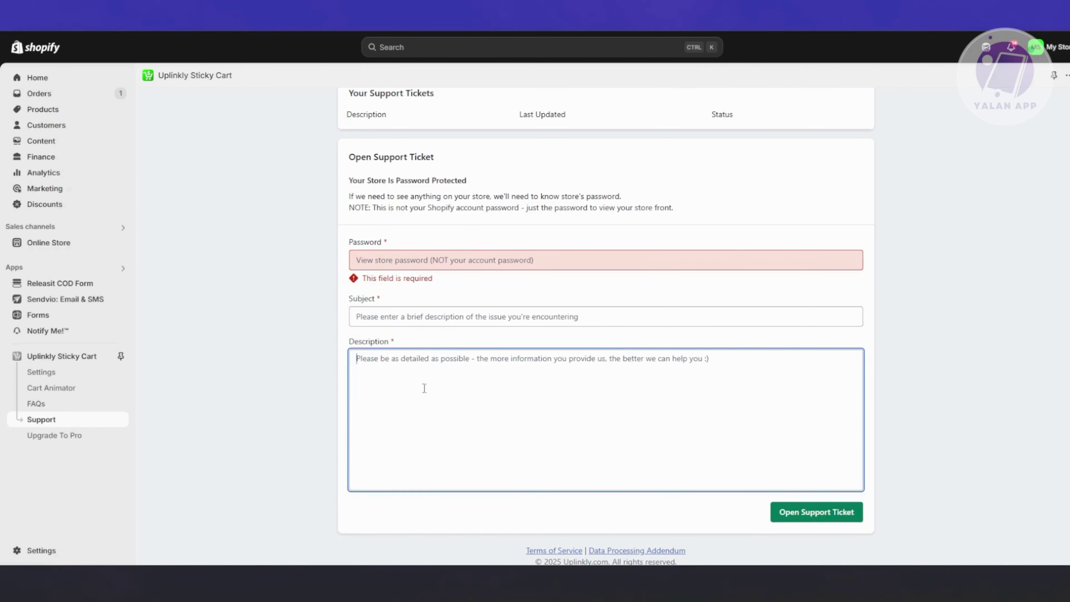
{"action": "left_click", "coordinate": [294, 382]}
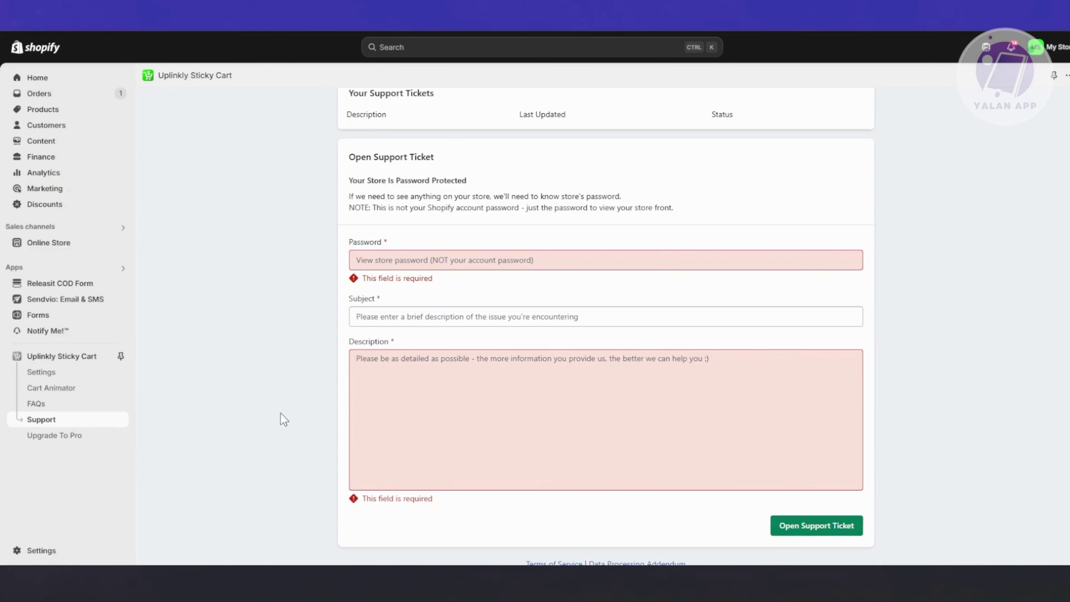
{"action": "scroll", "coordinate": [296, 446], "scroll_direction": "up", "scroll_amount": 2}
{"action": "scroll", "coordinate": [291, 447], "scroll_direction": "down", "scroll_amount": 3}
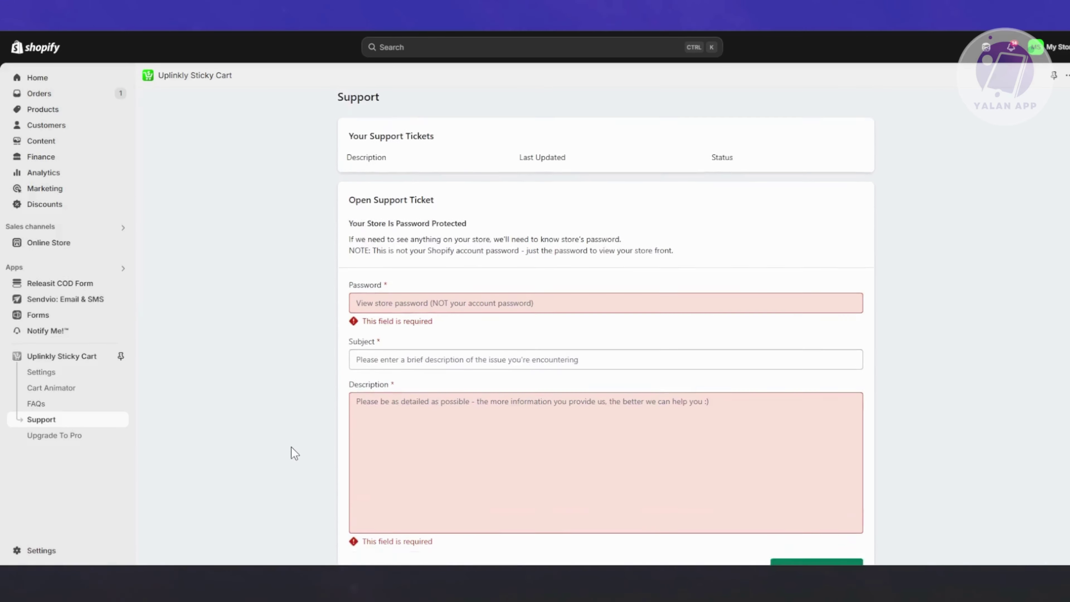
{"action": "left_click", "coordinate": [46, 438]}
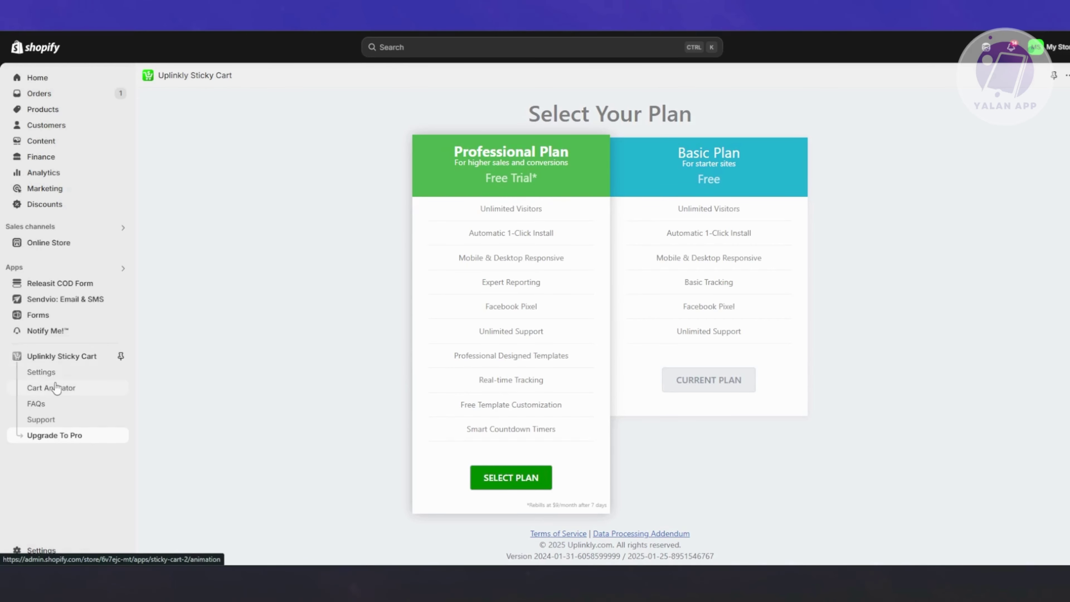
Return to the Sticky Cart settings and examine the Custom CSS editor.
{"action": "left_click", "coordinate": [65, 354]}
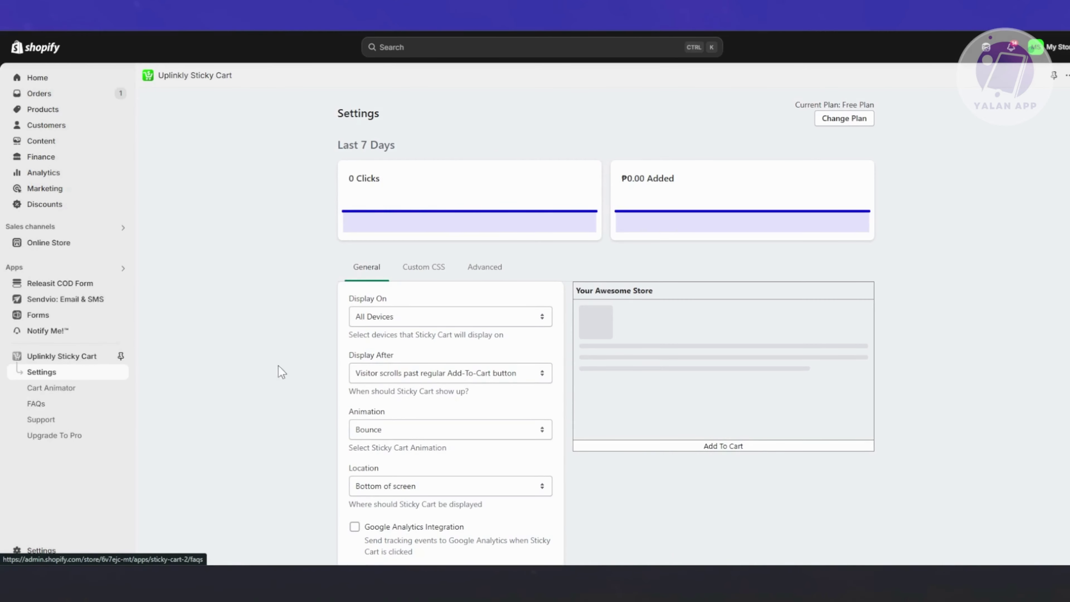
{"action": "scroll", "coordinate": [310, 332], "scroll_direction": "down", "scroll_amount": 3}
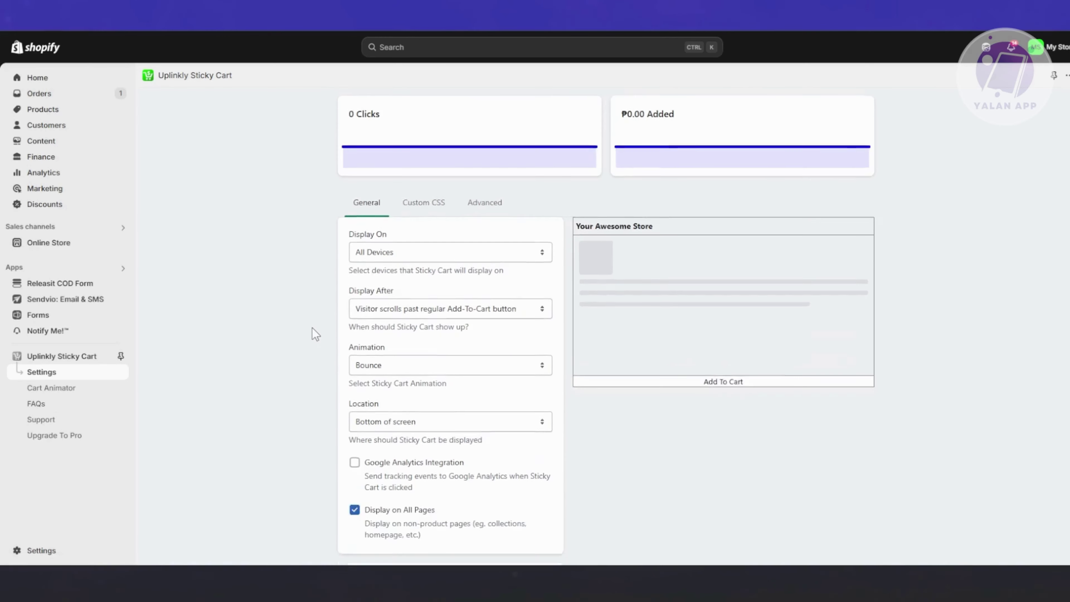
{"action": "left_click", "coordinate": [440, 158]}
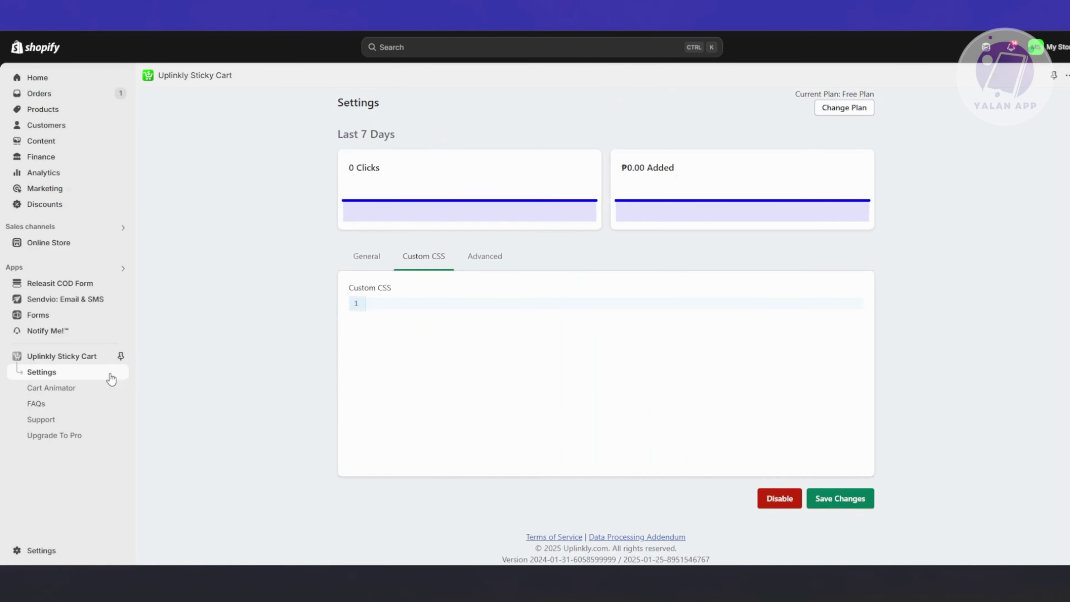
{"action": "left_click", "coordinate": [393, 299]}
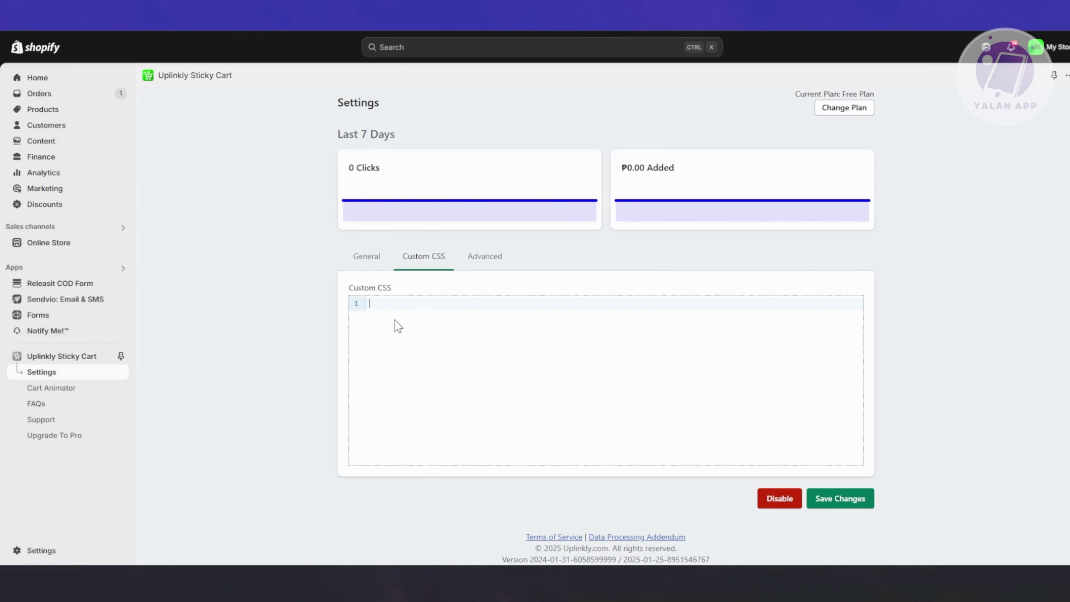
Review the advanced Sticky Cart settings, from Cart Mode and Advanced Mode to the custom HTML and Javascript editors.
{"action": "left_click", "coordinate": [488, 274]}
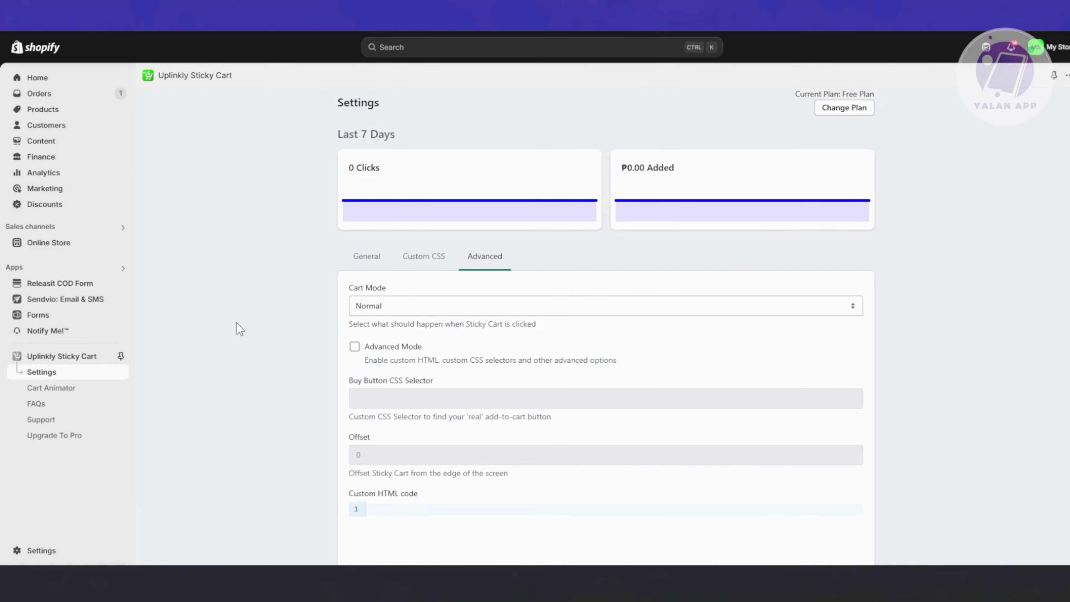
{"action": "scroll", "coordinate": [236, 322], "scroll_direction": "down", "scroll_amount": 3}
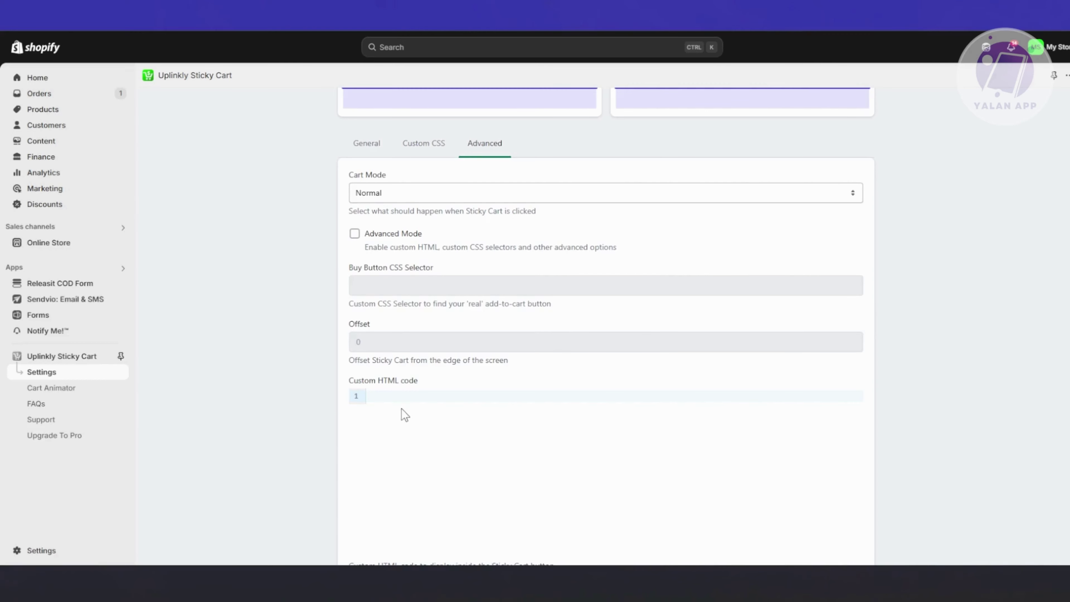
{"action": "scroll", "coordinate": [403, 411], "scroll_direction": "down", "scroll_amount": 8}
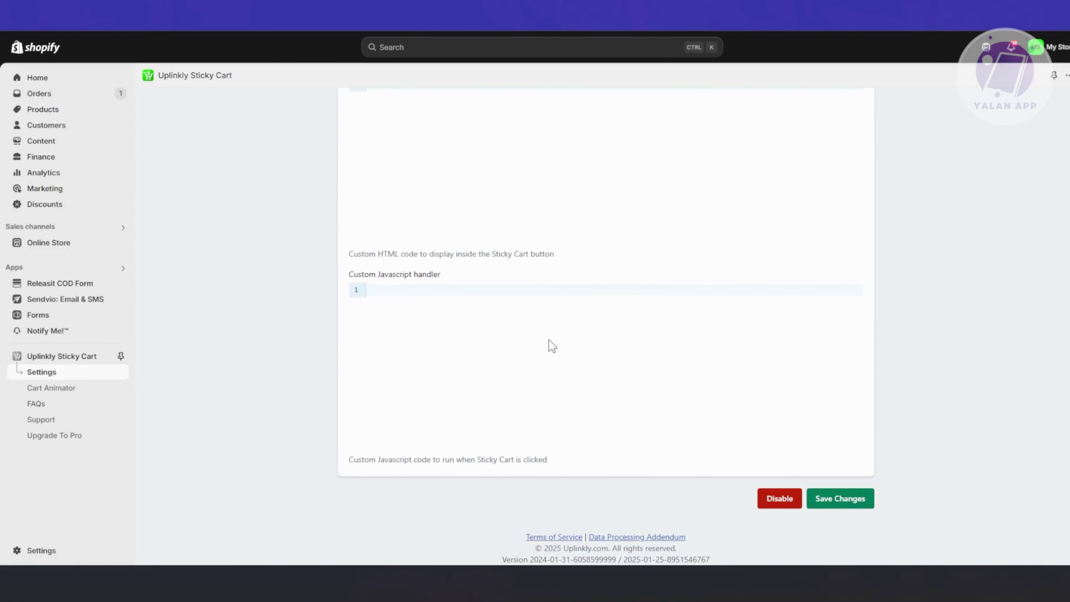
{"action": "scroll", "coordinate": [548, 340], "scroll_direction": "up", "scroll_amount": 4}
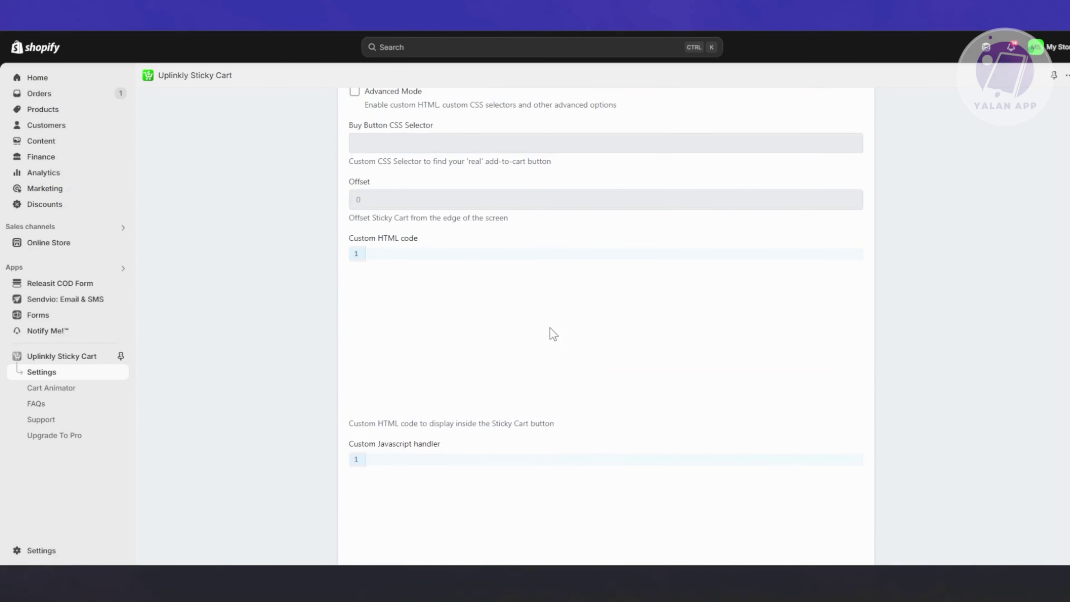
{"action": "scroll", "coordinate": [563, 338], "scroll_direction": "down", "scroll_amount": 5}
{"action": "scroll", "coordinate": [603, 329], "scroll_direction": "up", "scroll_amount": 6}
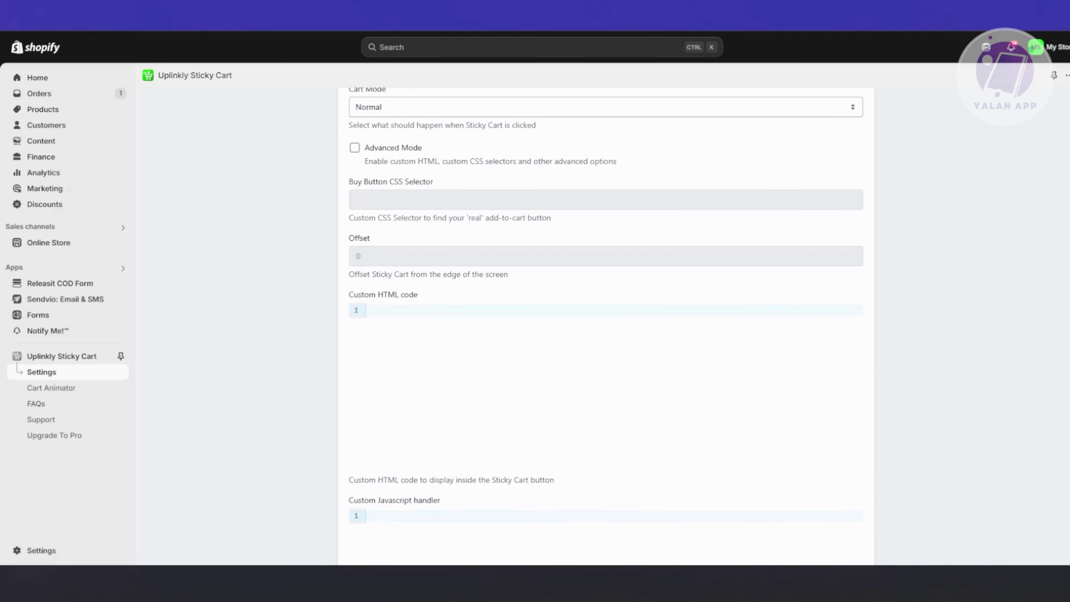